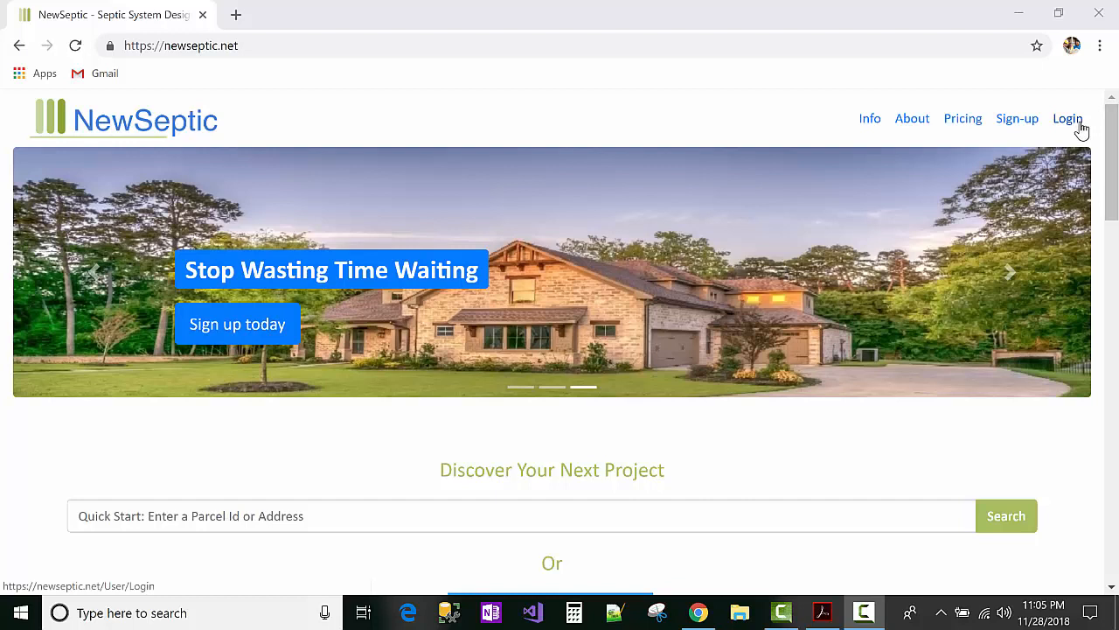
Step: Sign in to NewSeptic with the browser-saved credentials to reach Your Projects
left_click(1068, 118)
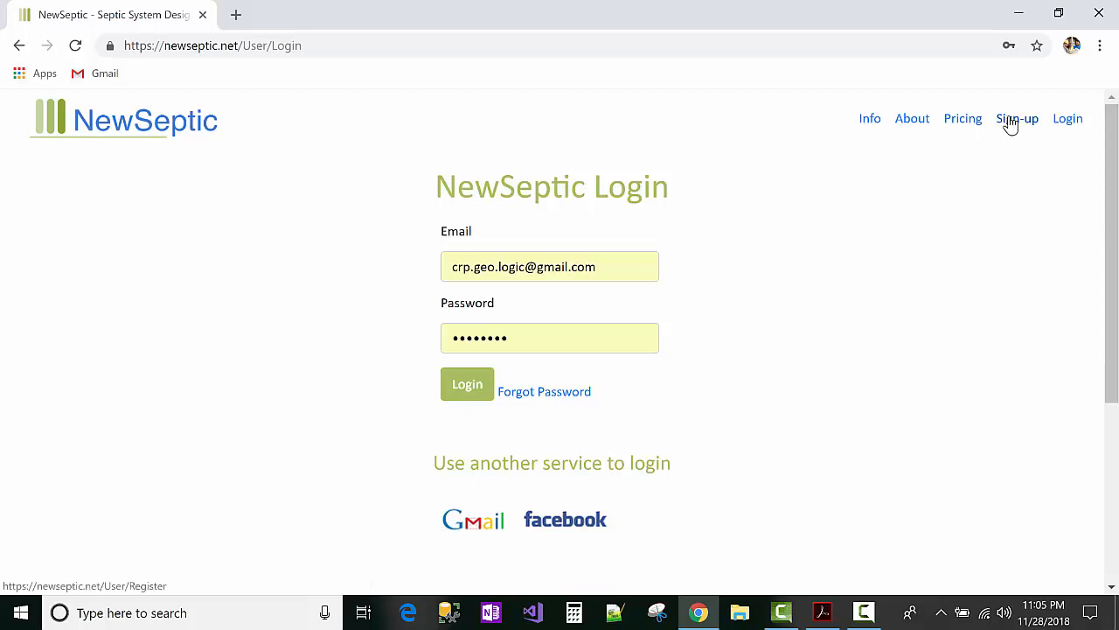
left_click(470, 385)
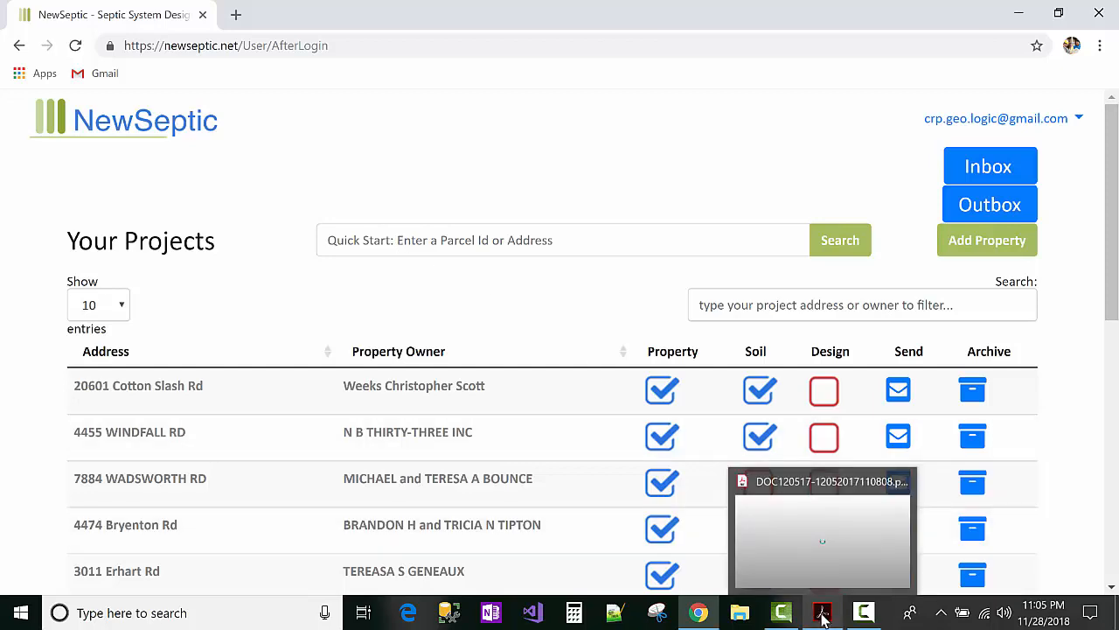
left_click(699, 468)
scroll(689, 464, "down", 5)
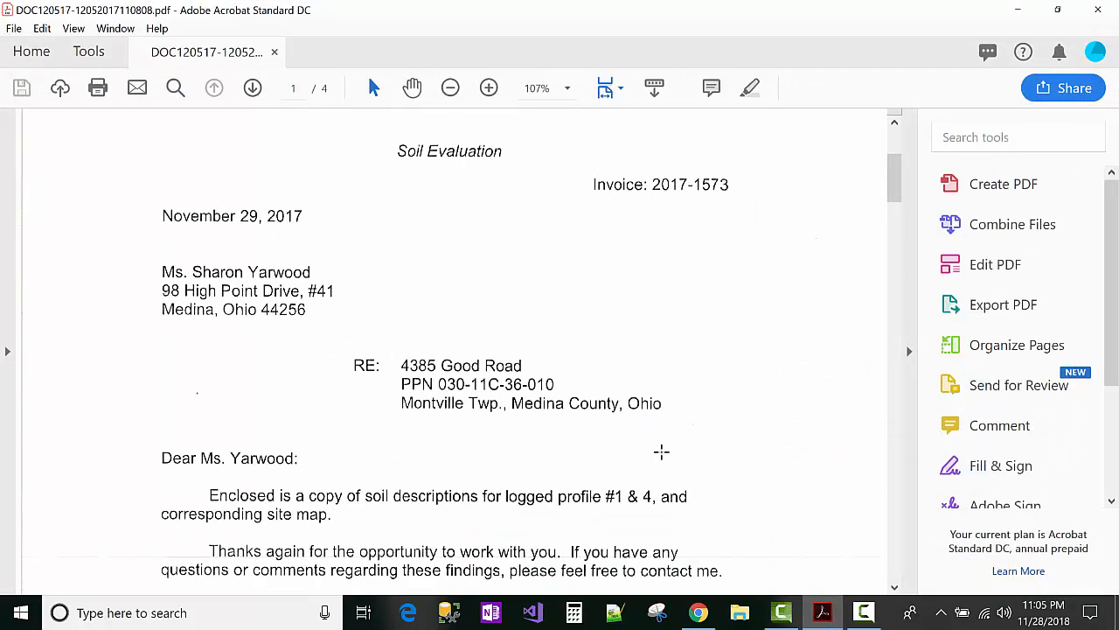
left_click_drag(895, 193, 905, 536)
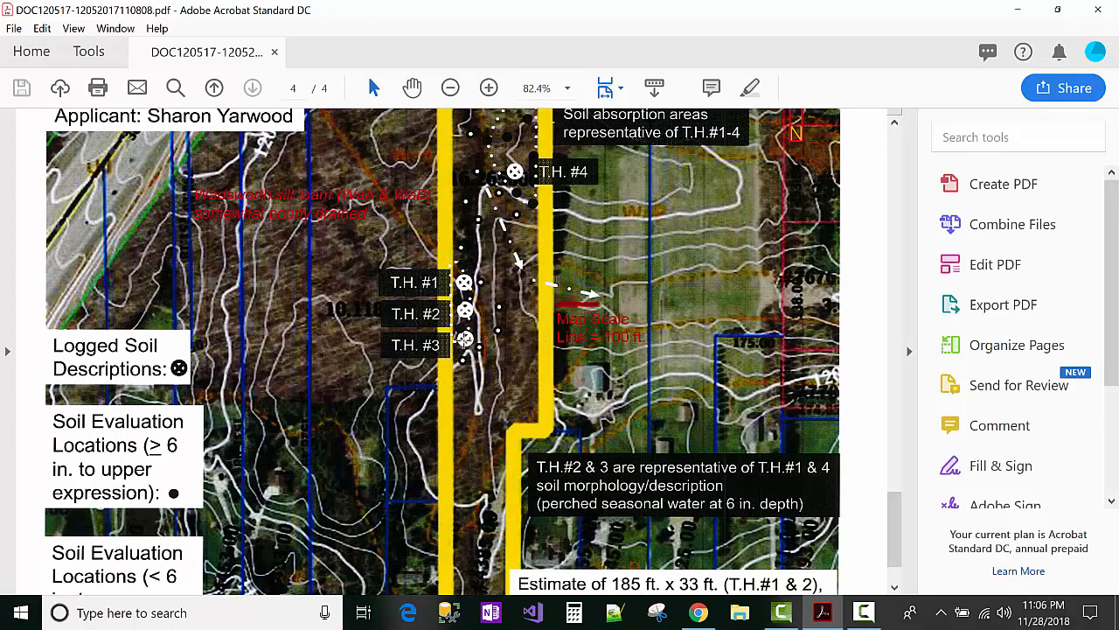
scroll(464, 346, "up", 1)
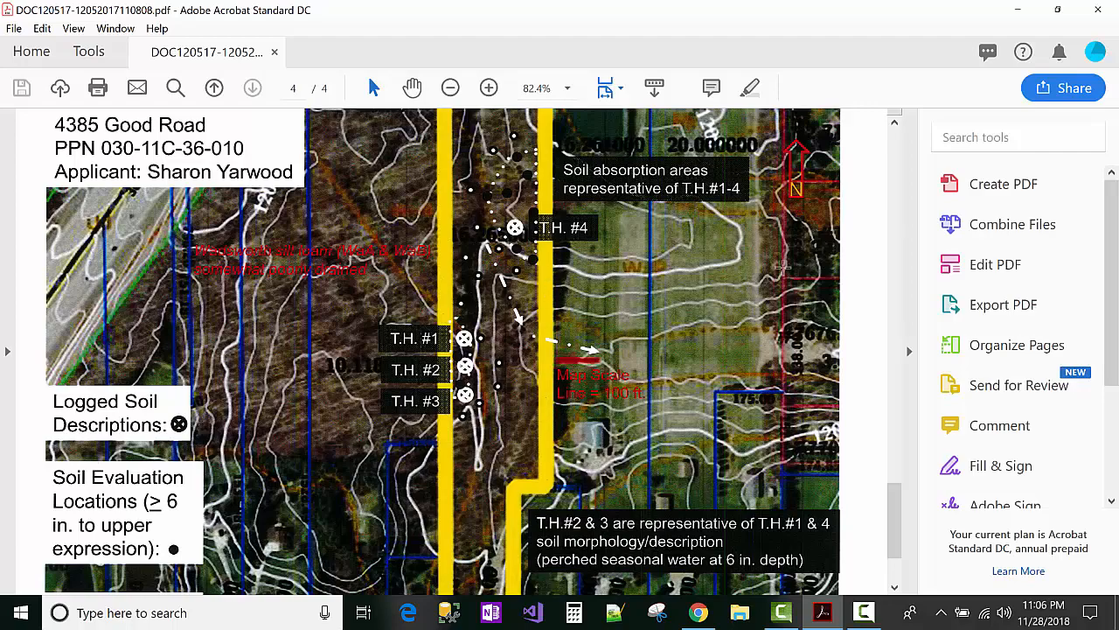
scroll(784, 268, "up", 5)
scroll(688, 416, "up", 5)
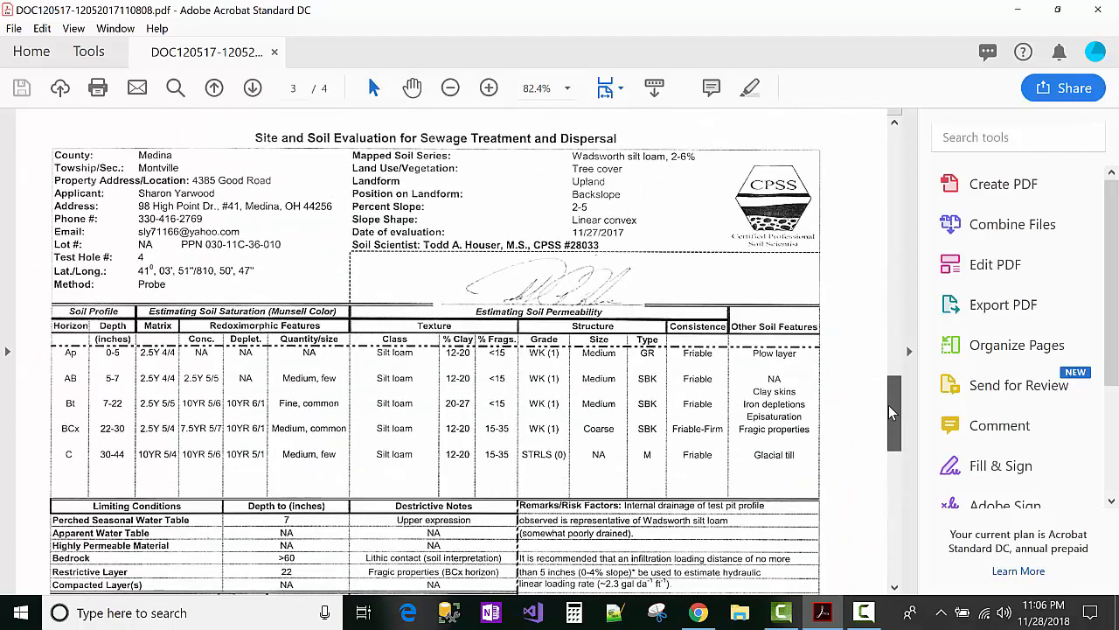
left_click(1017, 9)
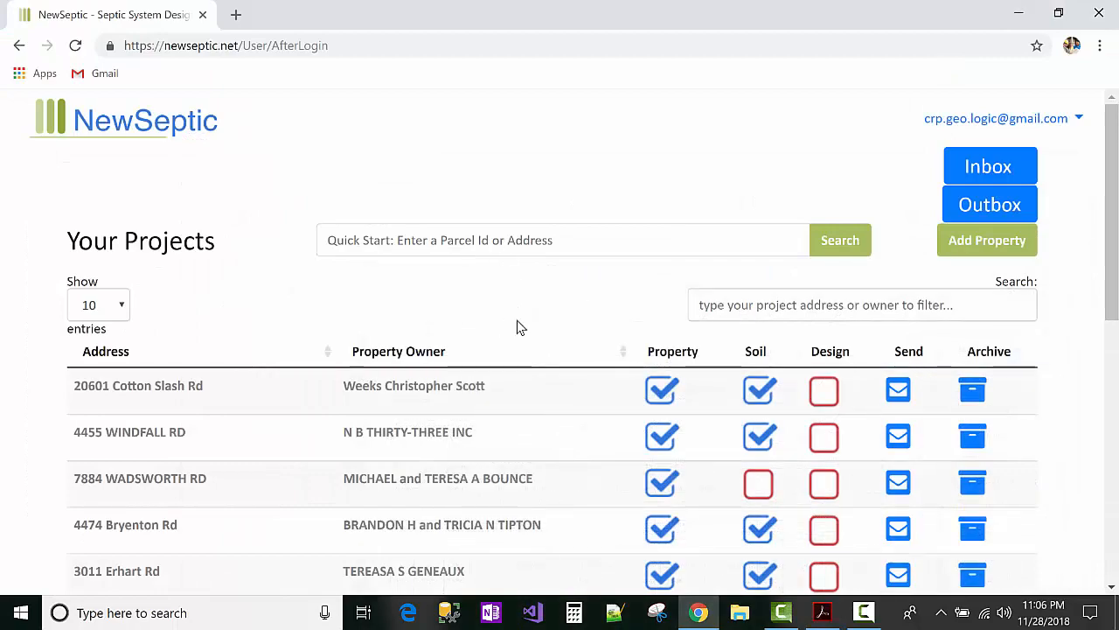
left_click(822, 613)
left_click_drag(894, 420, 893, 170)
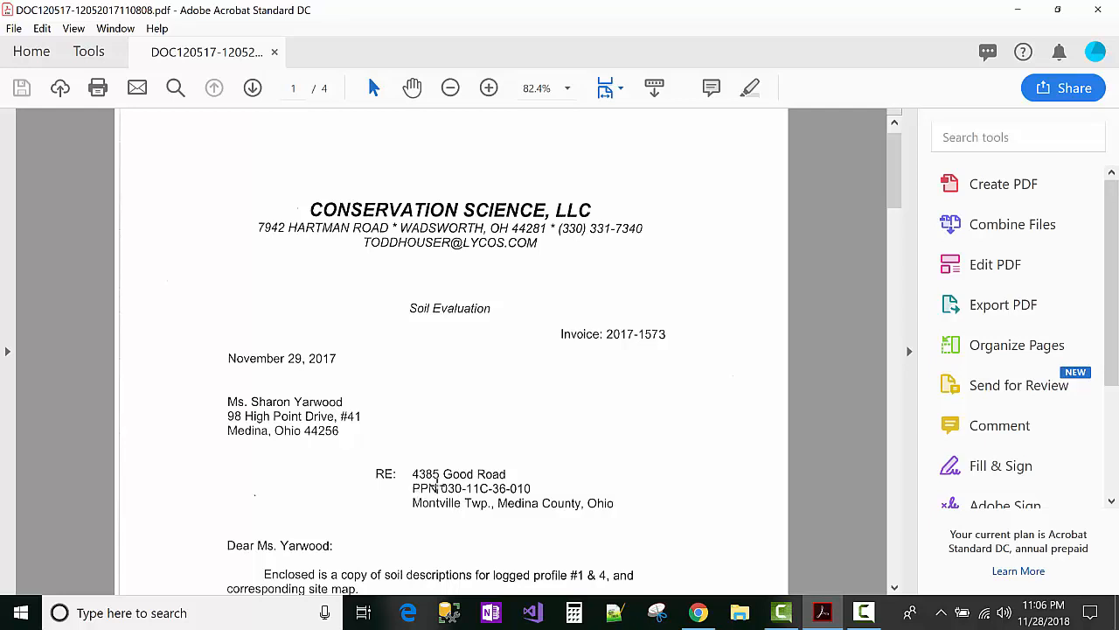
left_click(419, 492)
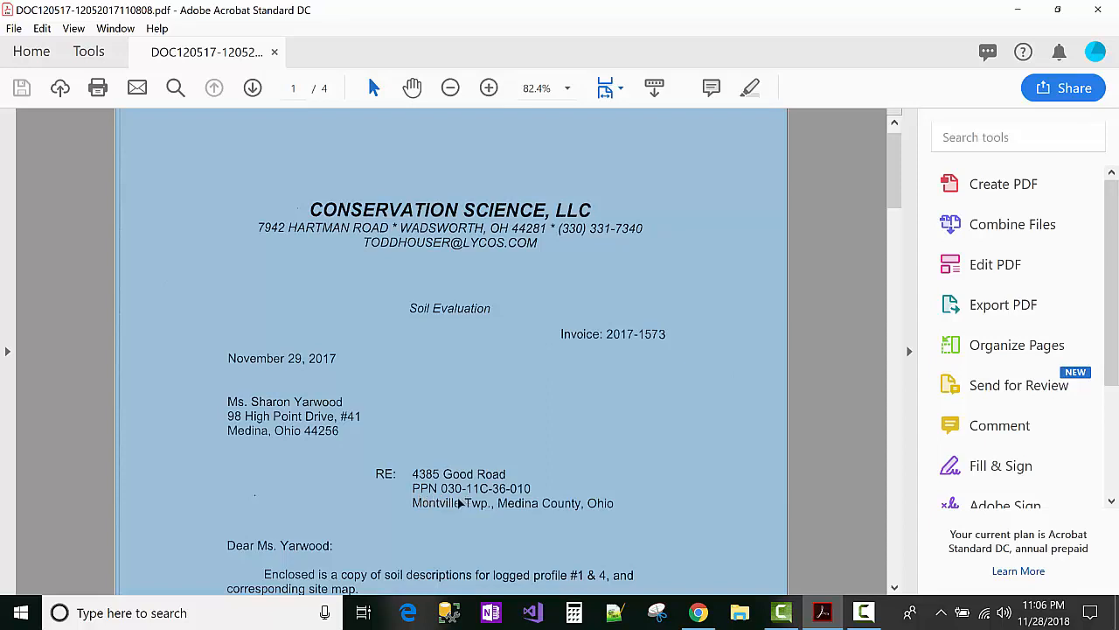
key("Escape")
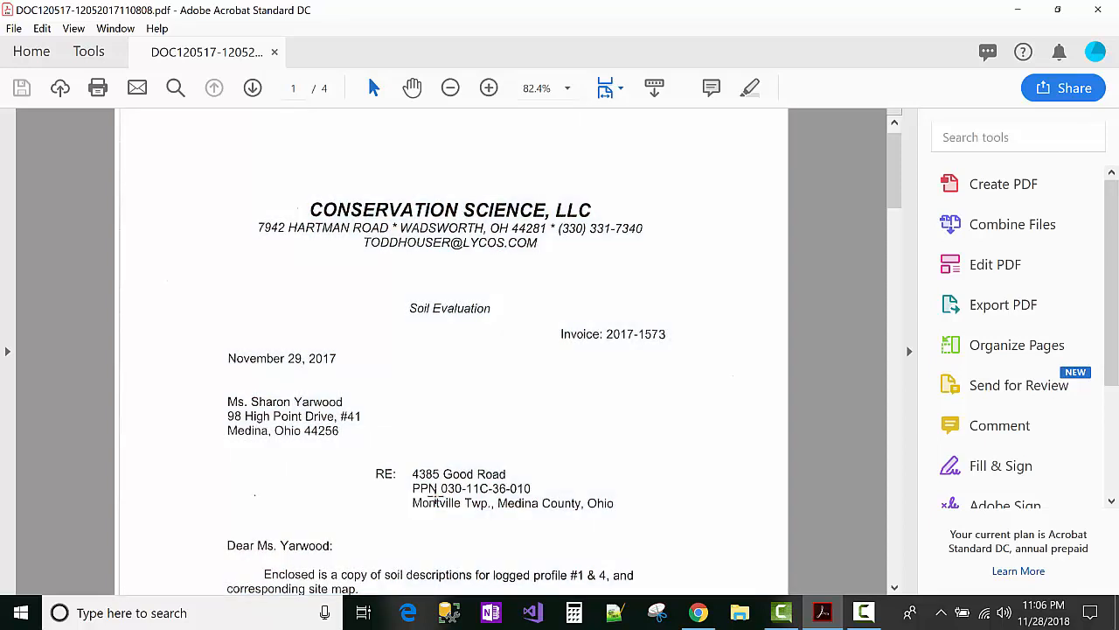
left_click(434, 500)
left_click_drag(440, 495, 542, 471)
left_click(551, 486)
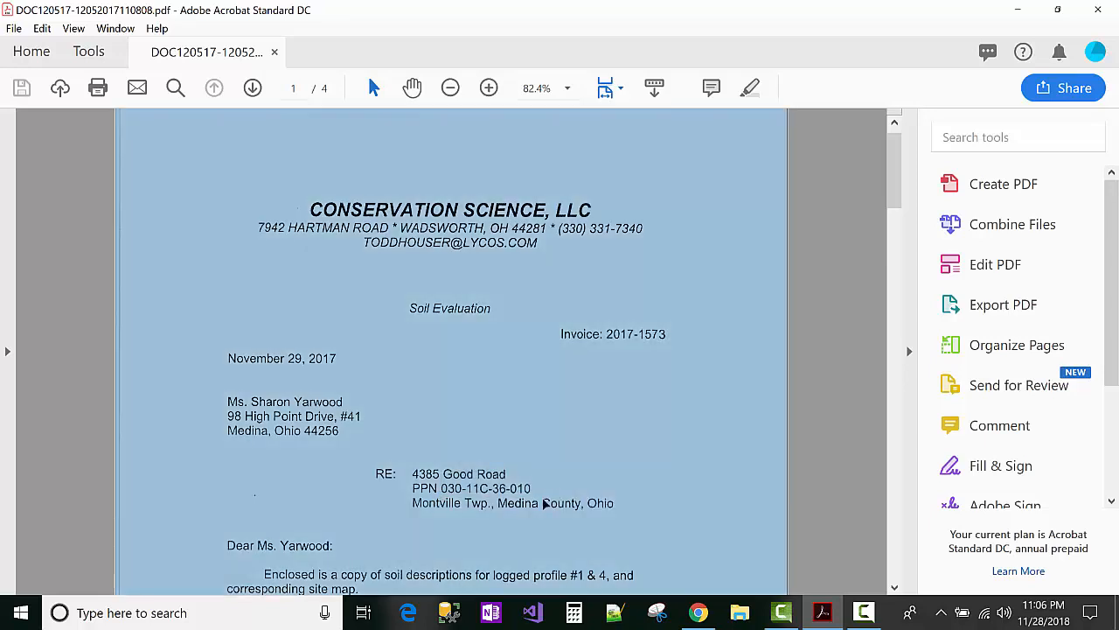
left_click(532, 502)
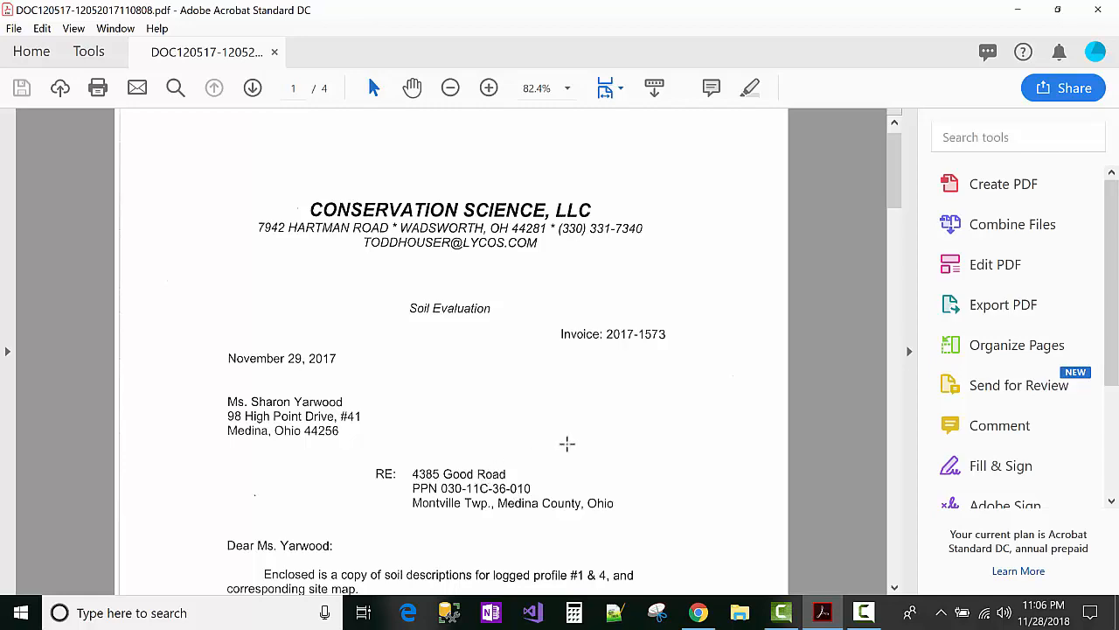
left_click(1017, 10)
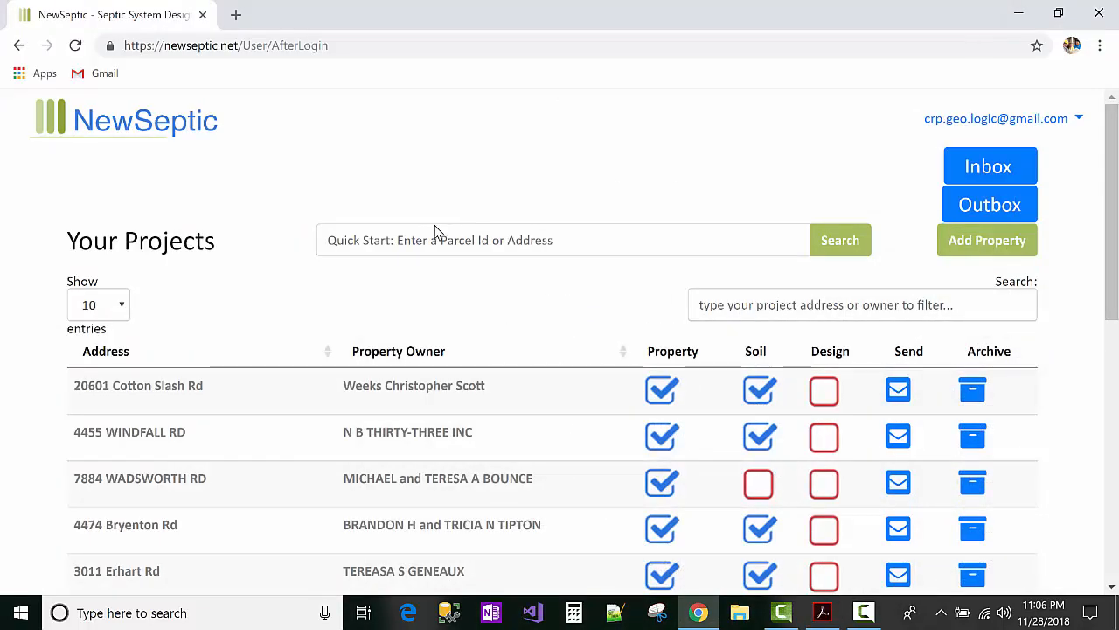
left_click(407, 242)
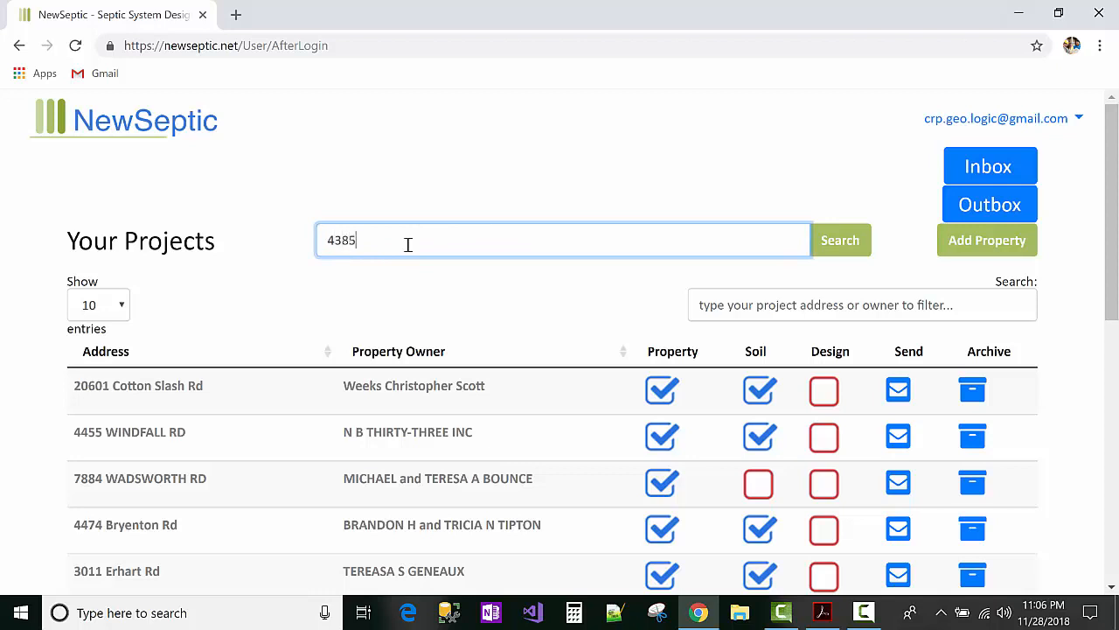
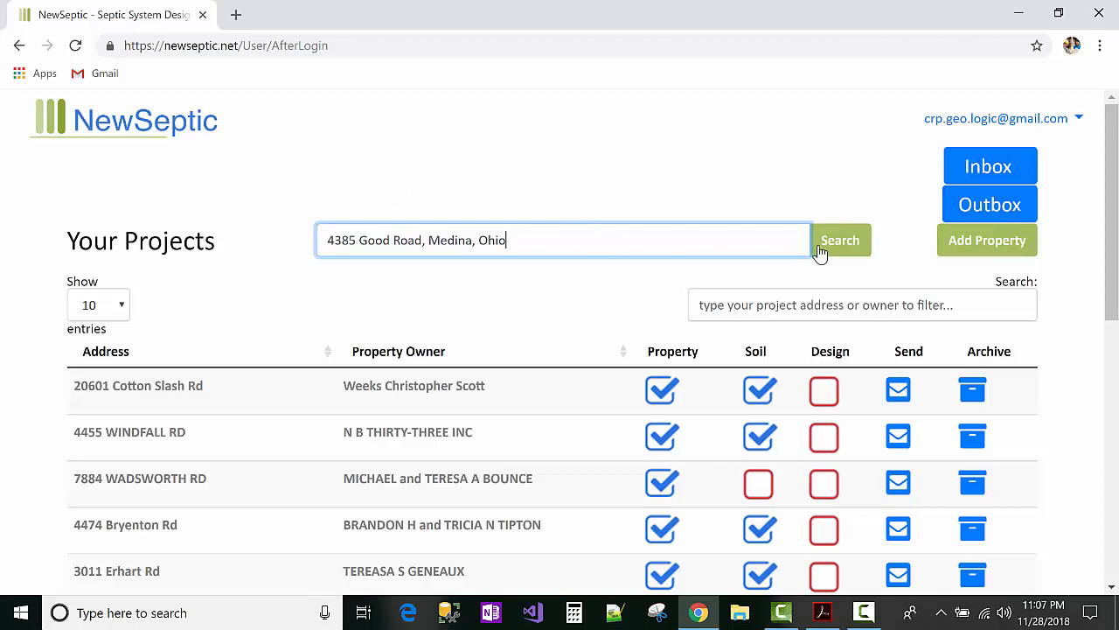
double_click(442, 238)
double_click(498, 239)
left_click(800, 240)
left_click(834, 249)
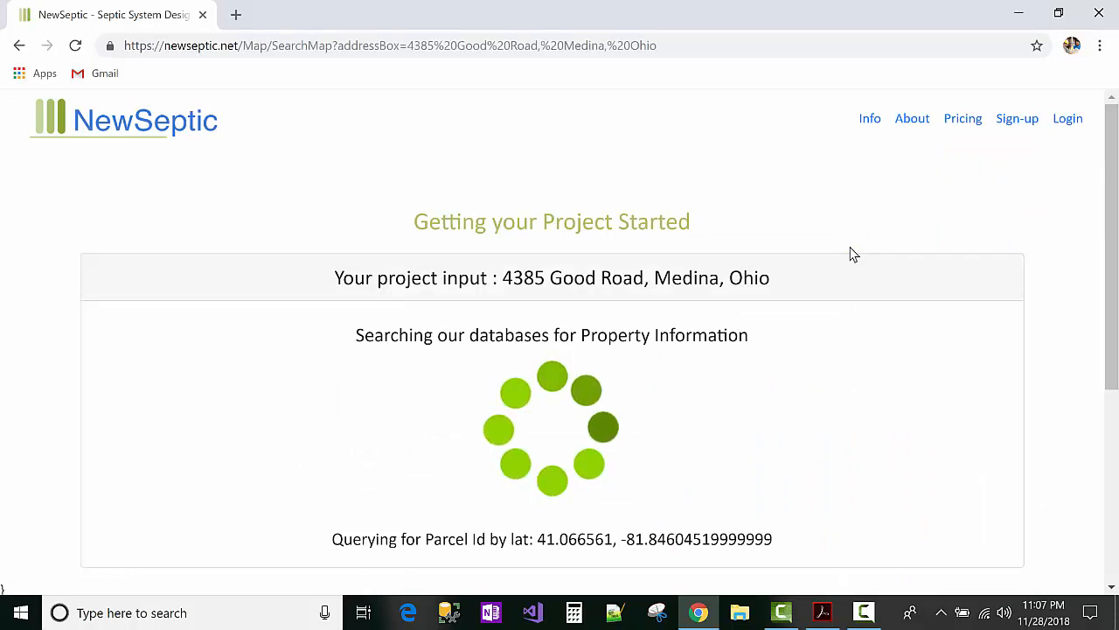
scroll(850, 262, "down", 2)
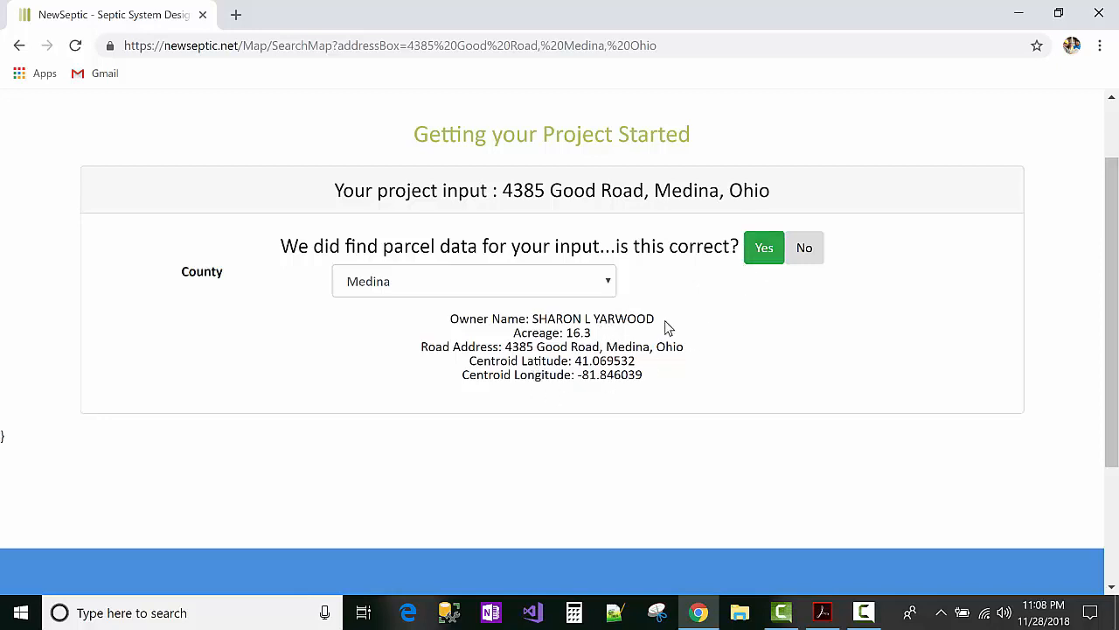
left_click(765, 252)
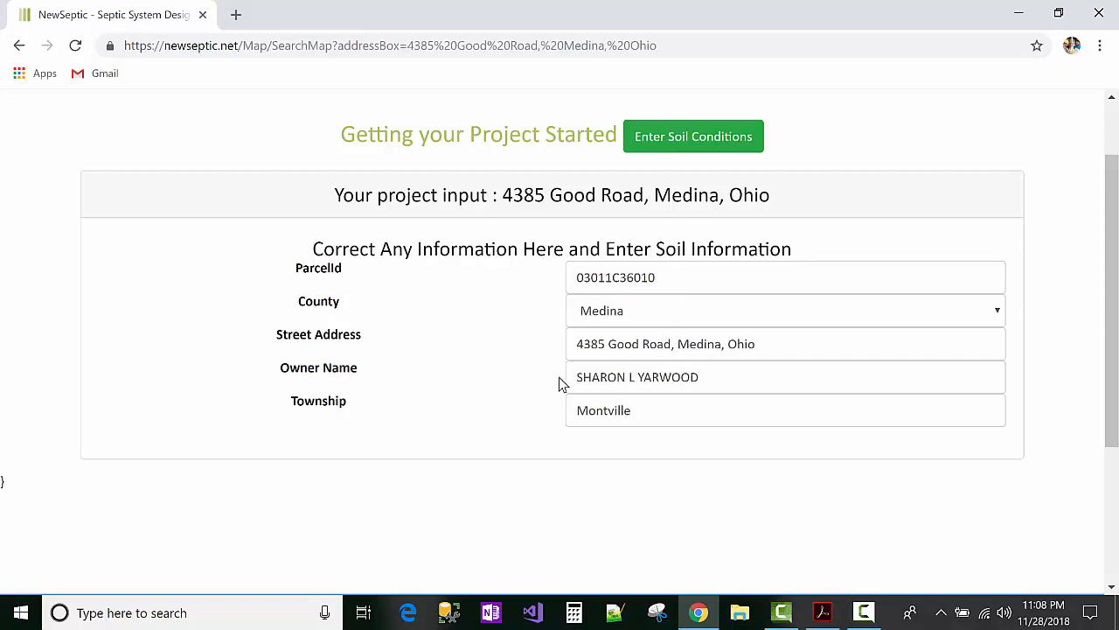
left_click_drag(307, 253, 794, 237)
left_click(793, 238)
left_click_drag(672, 344, 795, 338)
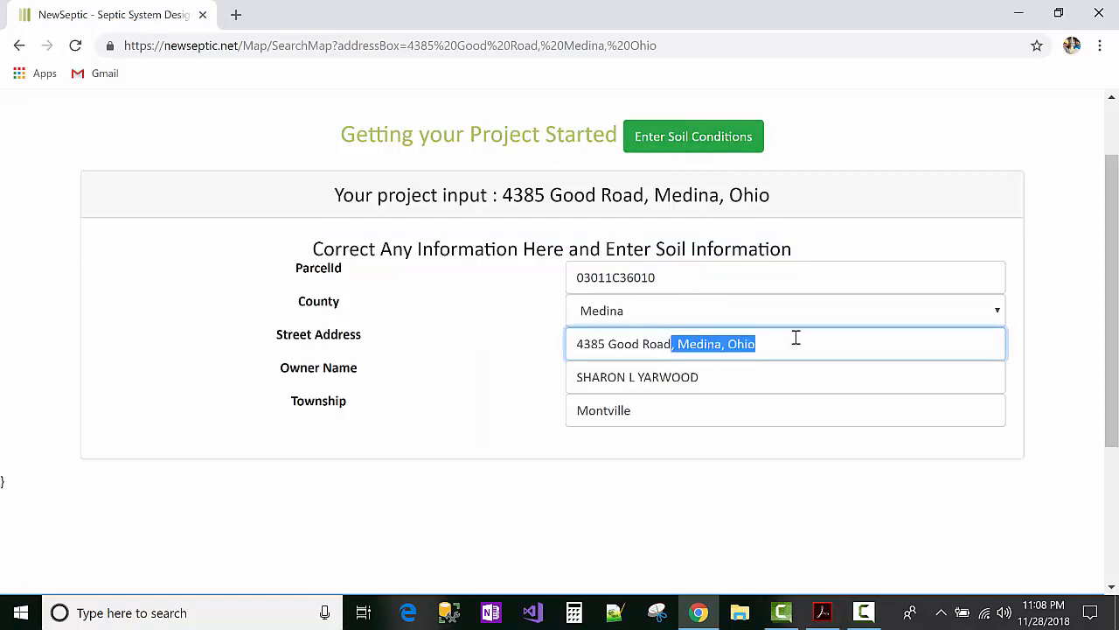
key("Delete")
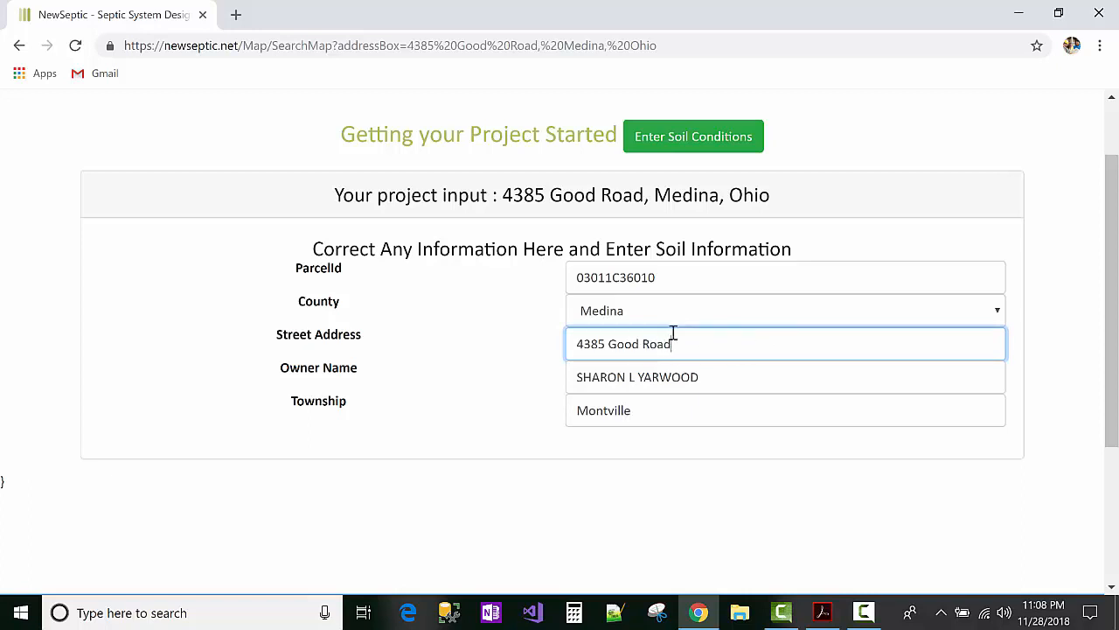
Step: Continue to the soil conditions page showing 3 bedrooms and 360 gal/day design flow
left_click(700, 136)
scroll(703, 156, "down", 1)
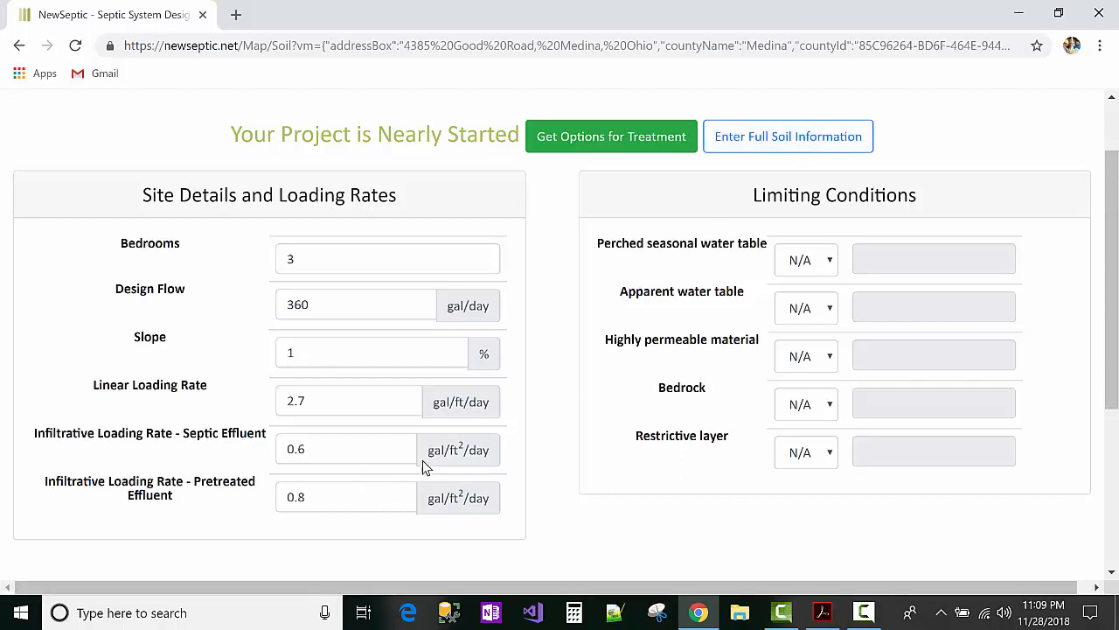
Step: Compare the soil evaluation PDF in Acrobat against the Bedrooms value on the NewSeptic form
left_click(822, 616)
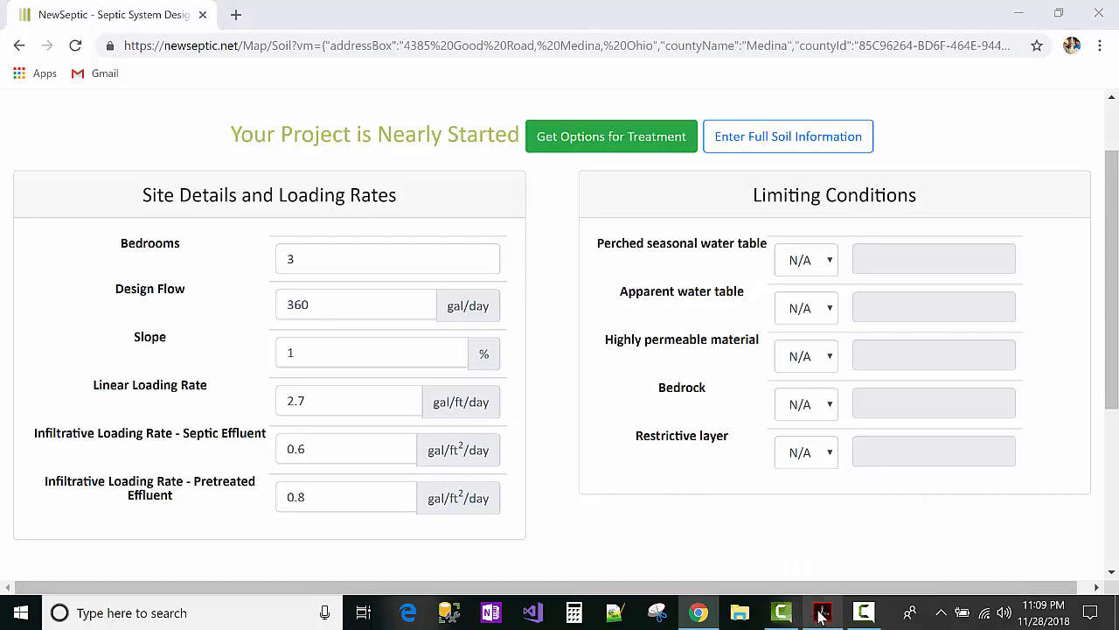
scroll(674, 472, "down", 1)
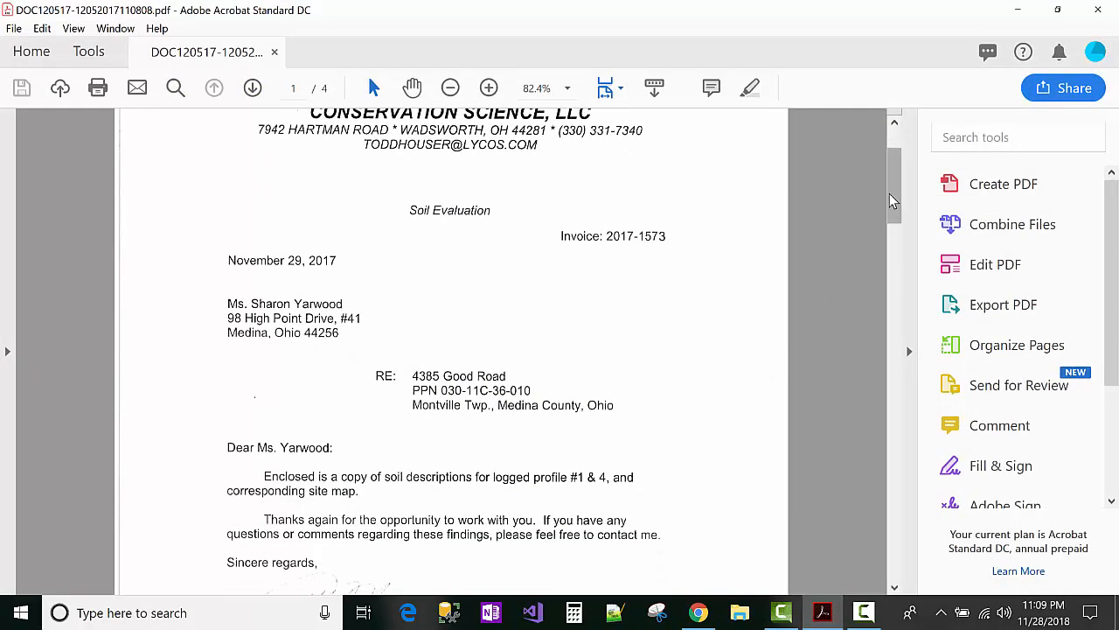
left_click_drag(894, 203, 904, 425)
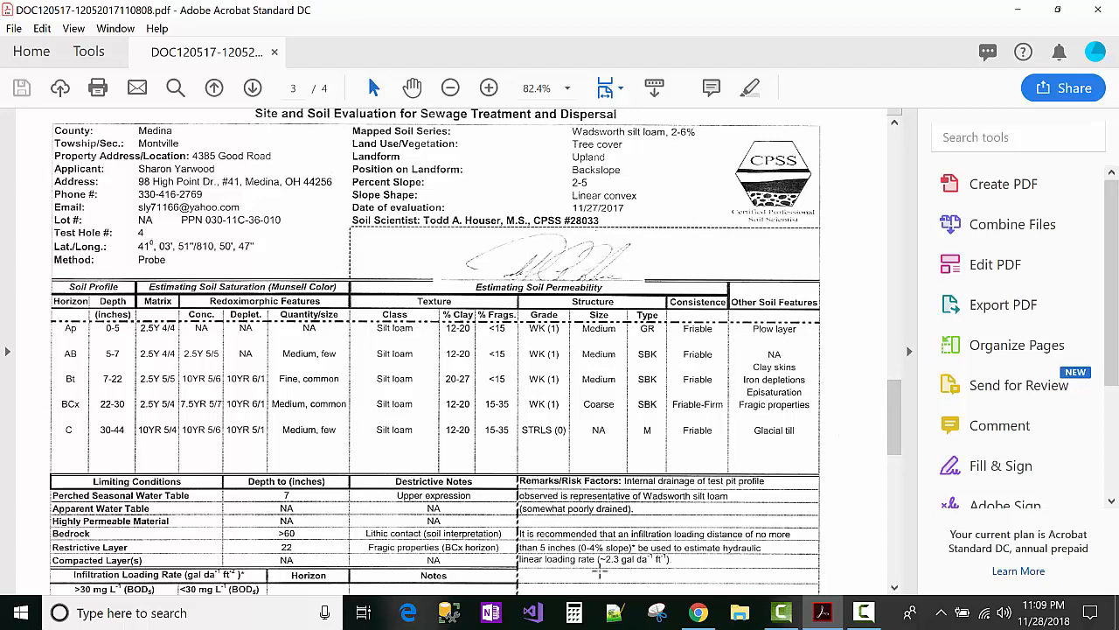
left_click(827, 612)
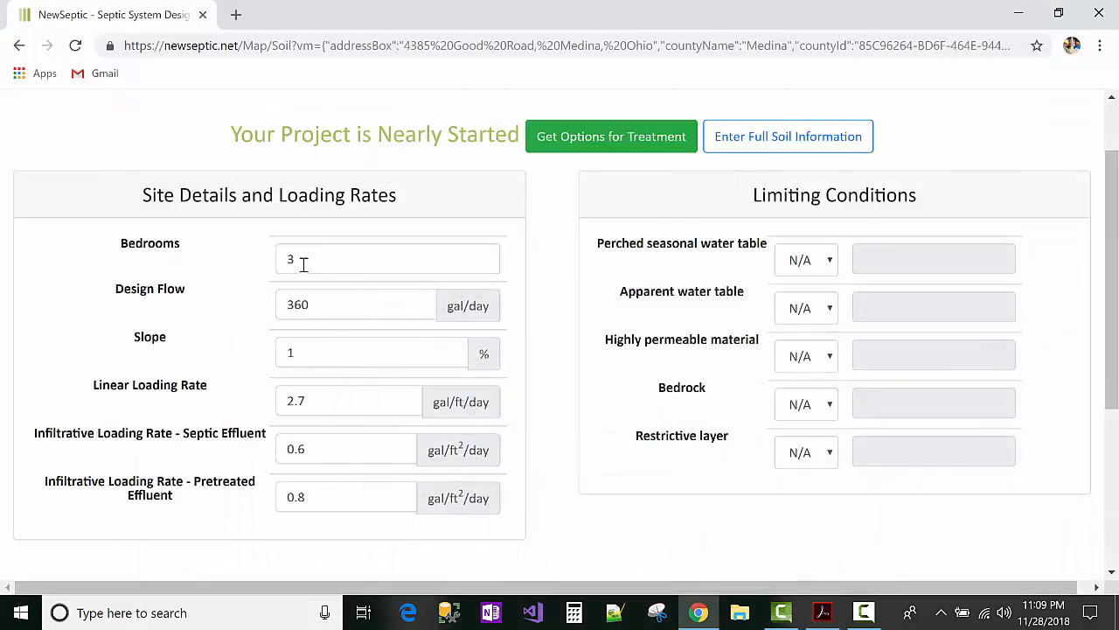
left_click(304, 265)
left_click(822, 612)
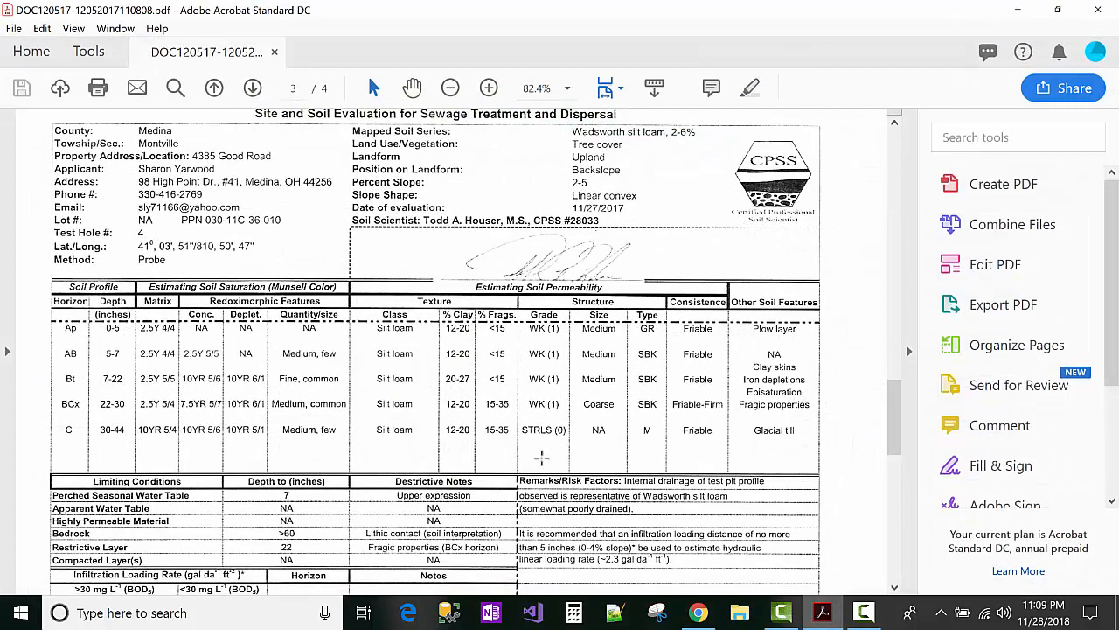
scroll(511, 419, "up", 1)
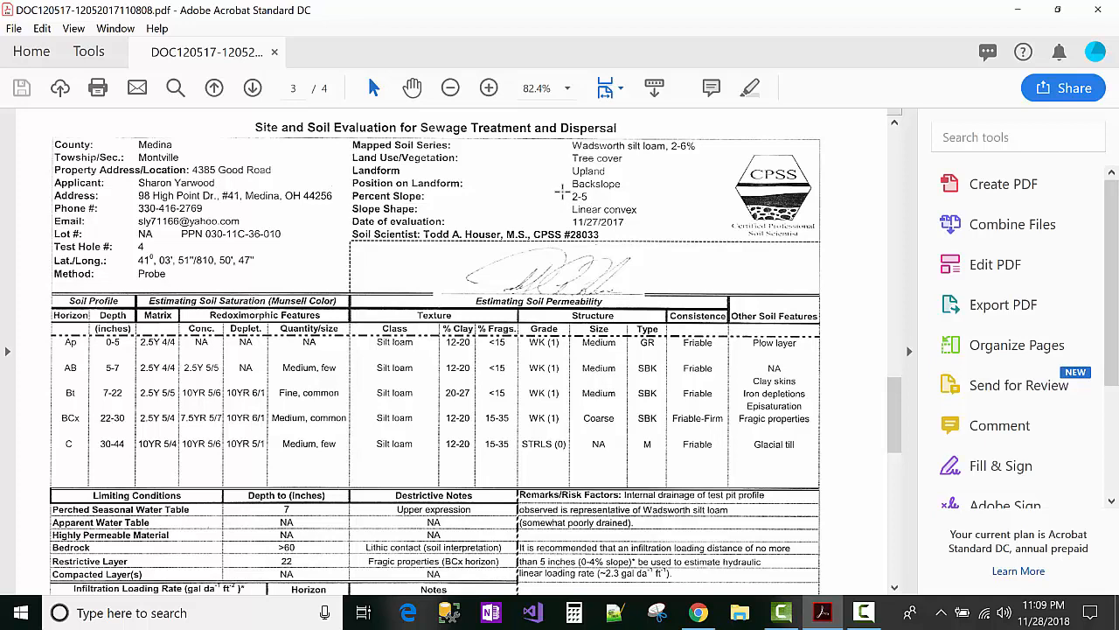
left_click(822, 617)
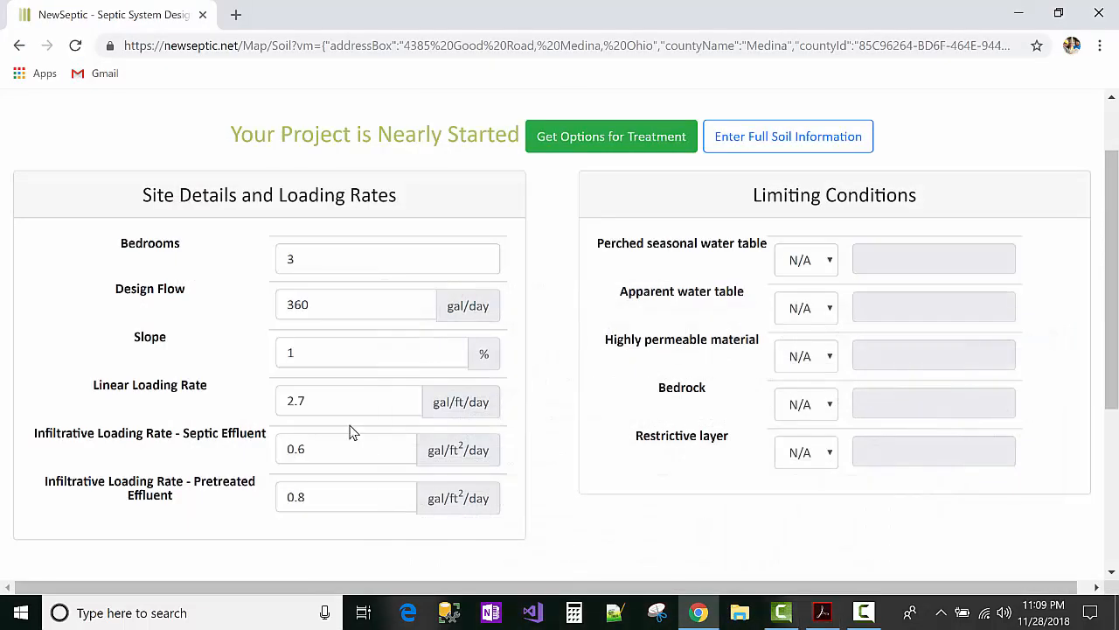
Step: Change the site slope to 3%
double_click(347, 359)
type("3")
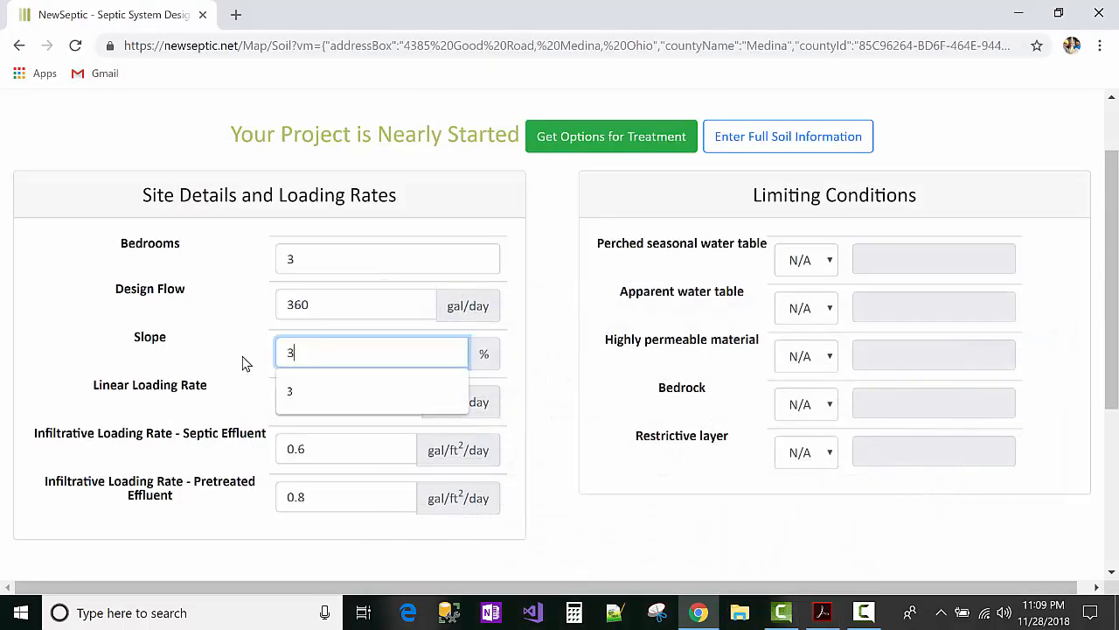
left_click(256, 387)
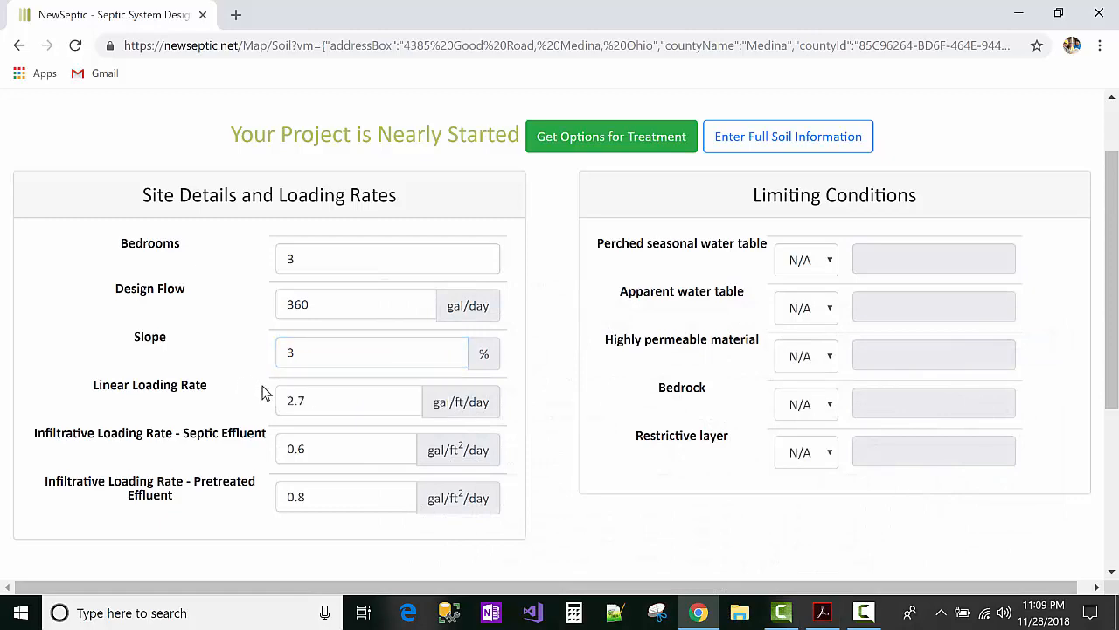
Step: Check the soil report and change the linear loading rate to 2.3
left_click(317, 399)
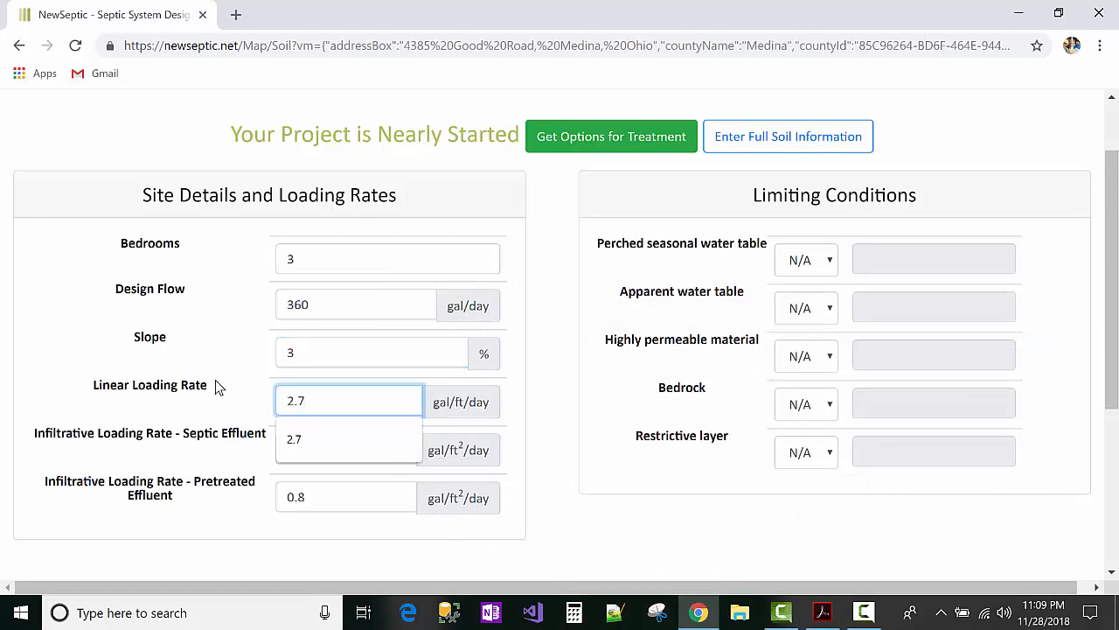
left_click(822, 612)
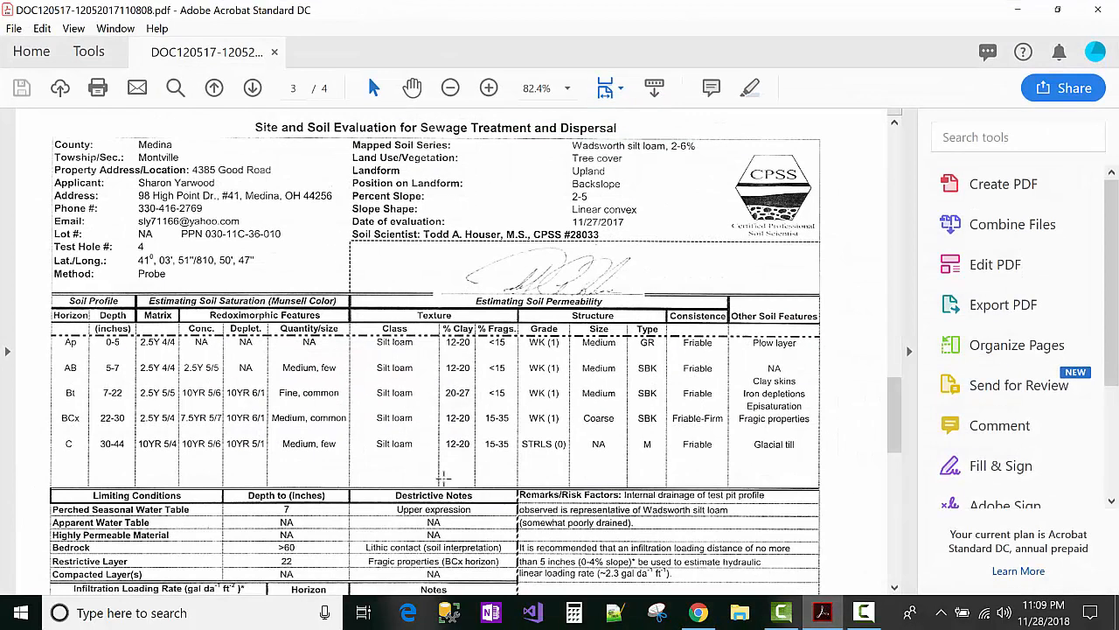
scroll(328, 495, "down", 2)
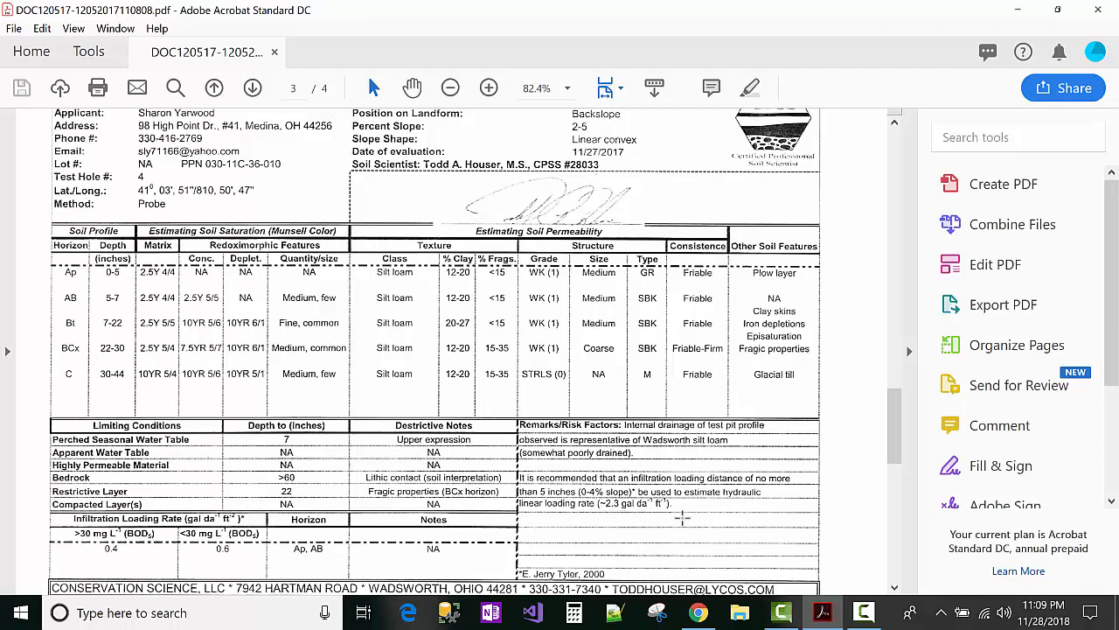
key("alt+Tab")
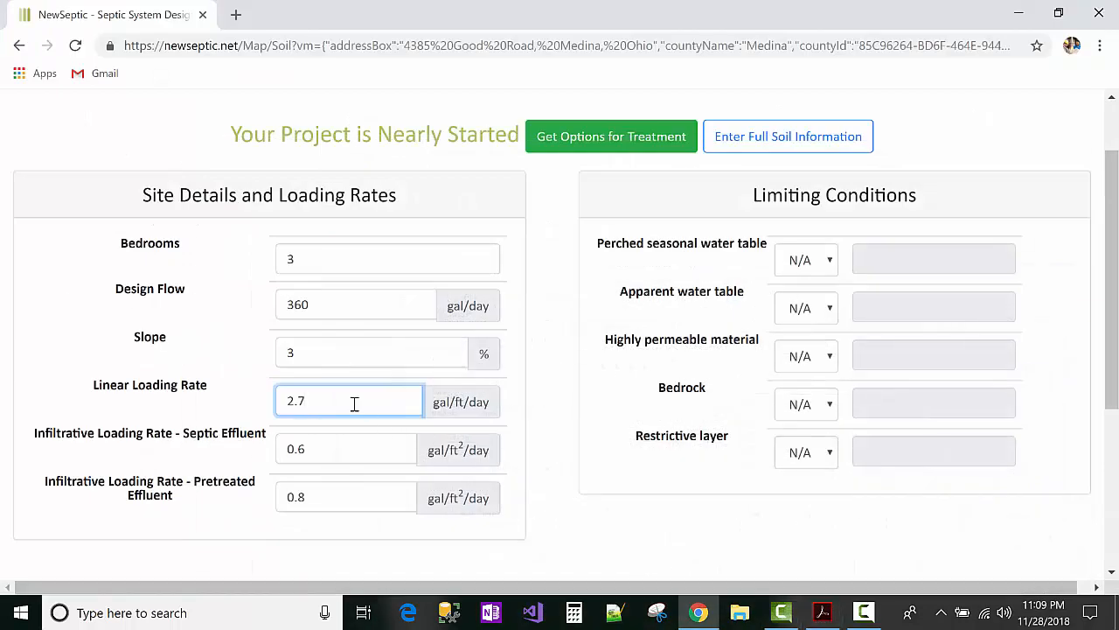
left_click(354, 402)
key("BackSpace")
type("3")
Step: Set the septic effluent loading rate to 0.4 and the pretreated effluent rate to 0.6
key("alt+Tab")
scroll(475, 368, "down", 1)
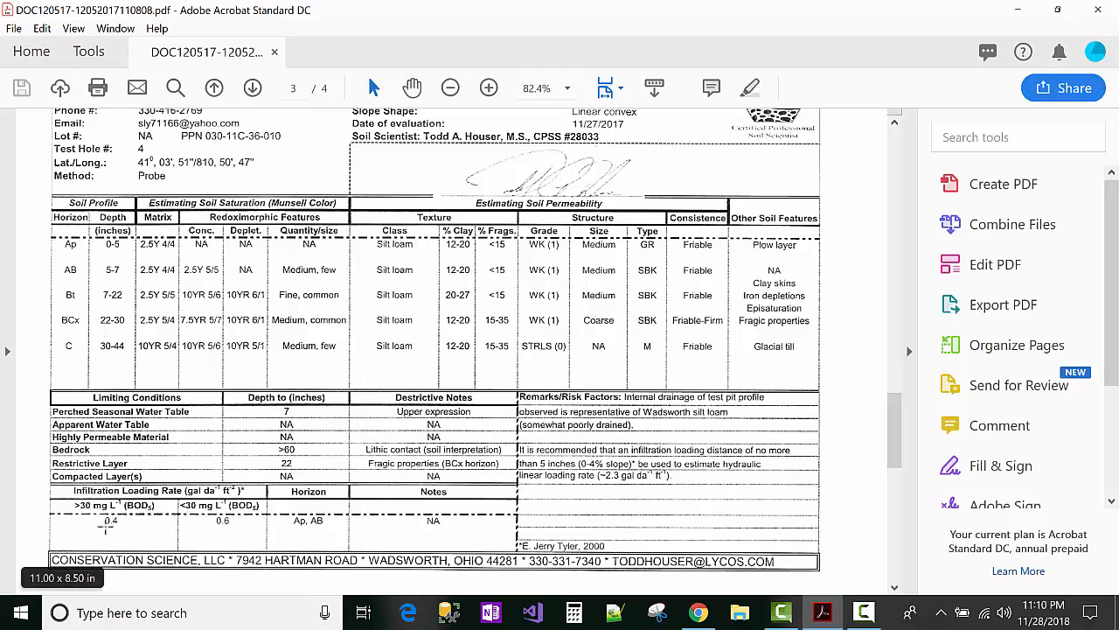
left_click(831, 615)
left_click(345, 451)
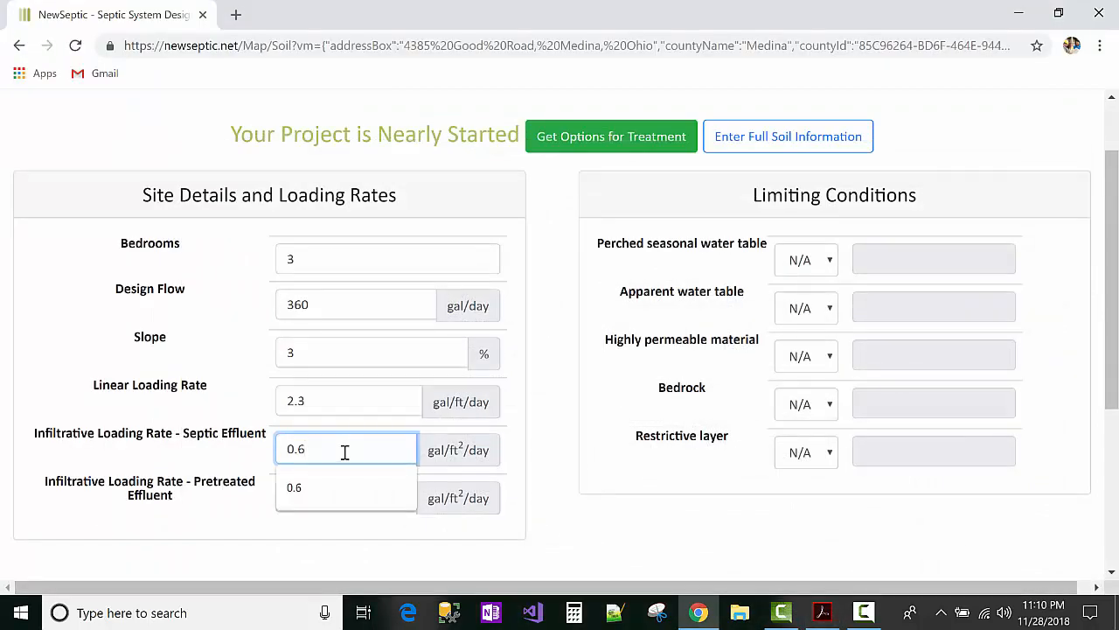
key("BackSpace")
type("4")
key("Tab")
type("0.5")
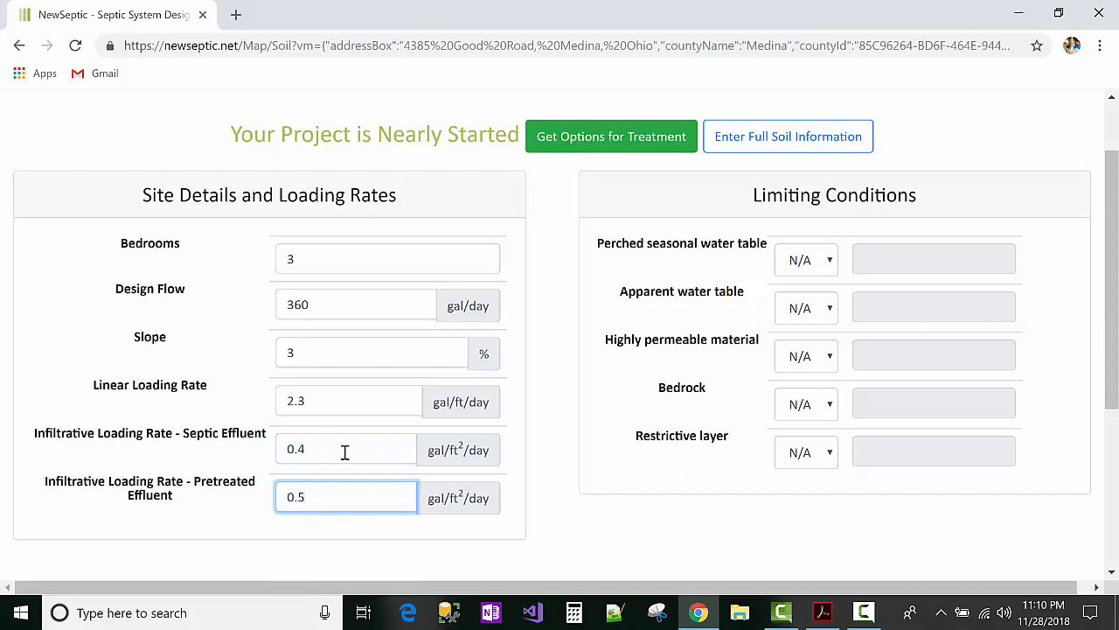
key("BackSpace")
type("6")
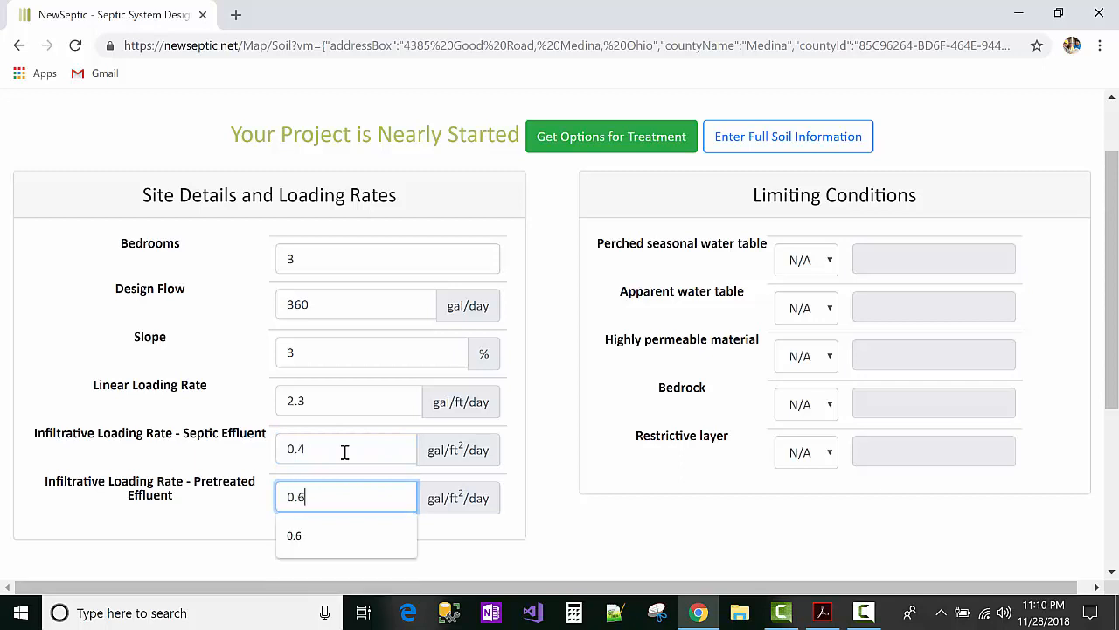
key("Tab")
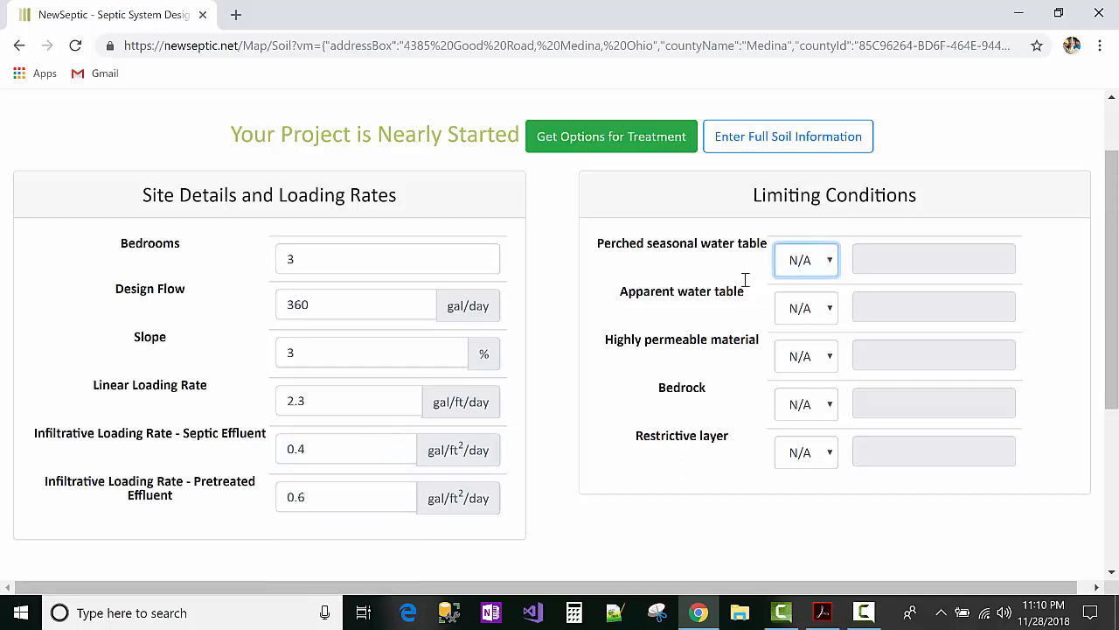
double_click(781, 196)
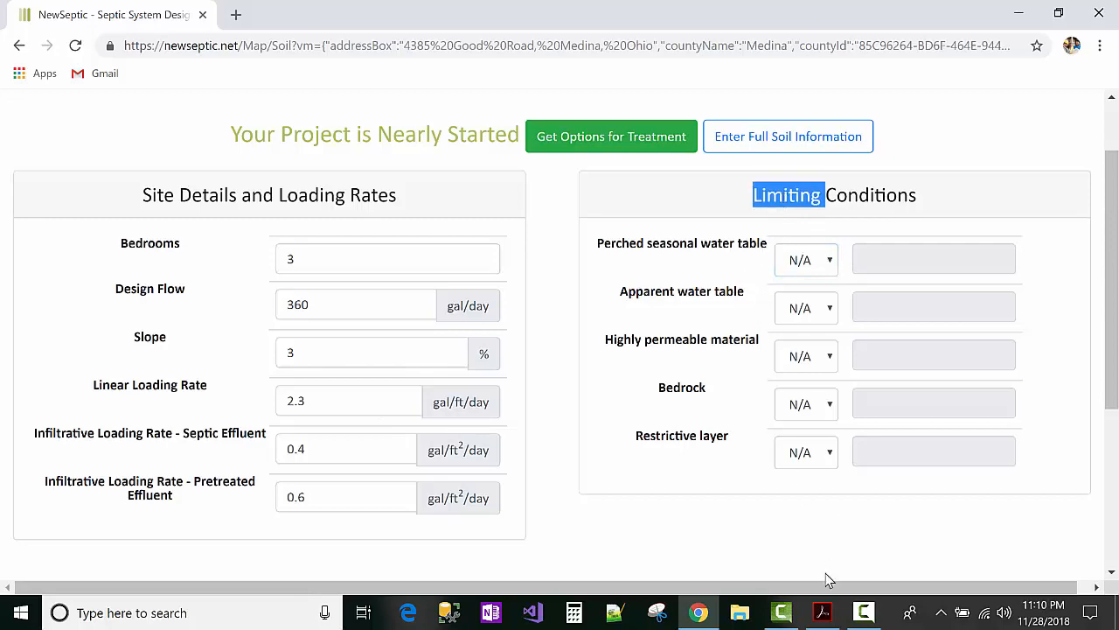
left_click(822, 612)
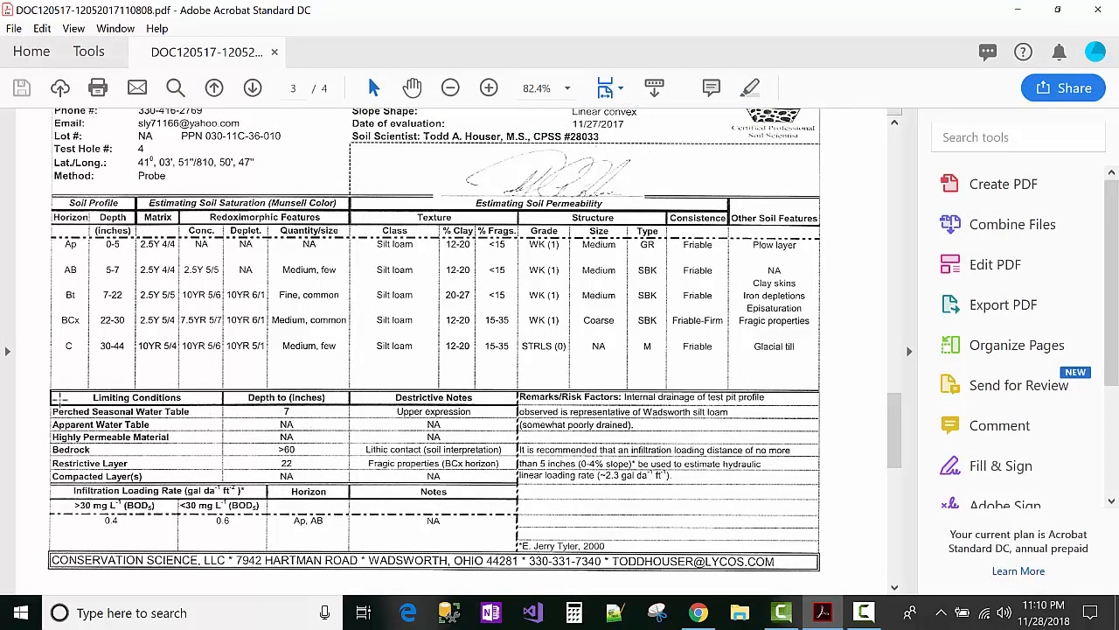
left_click_drag(53, 402, 333, 483)
left_click(330, 479)
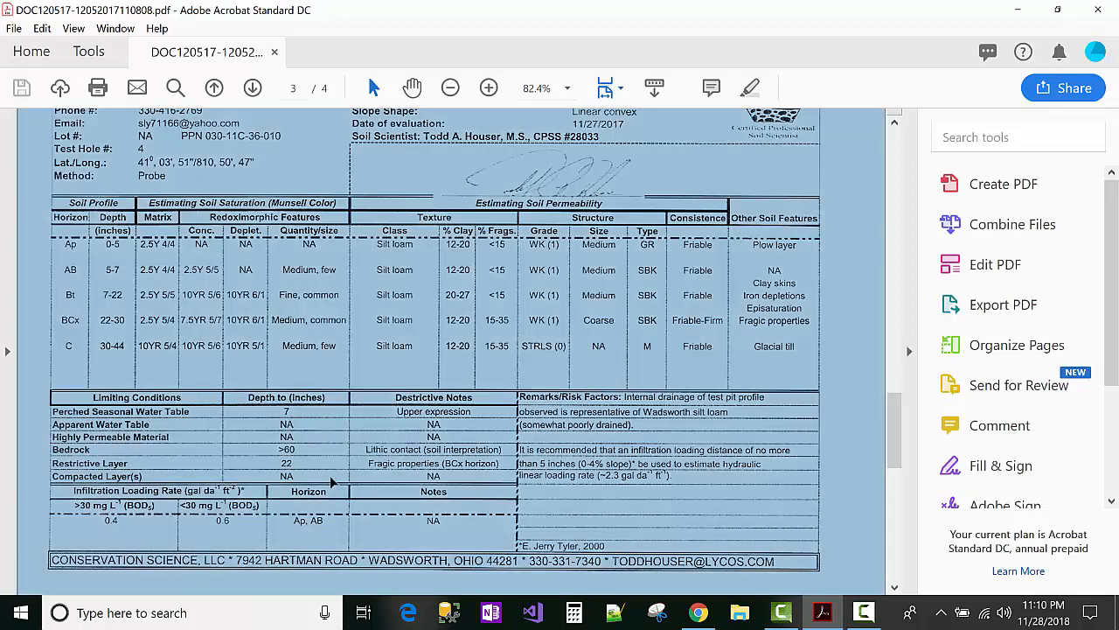
scroll(321, 463, "up", 10)
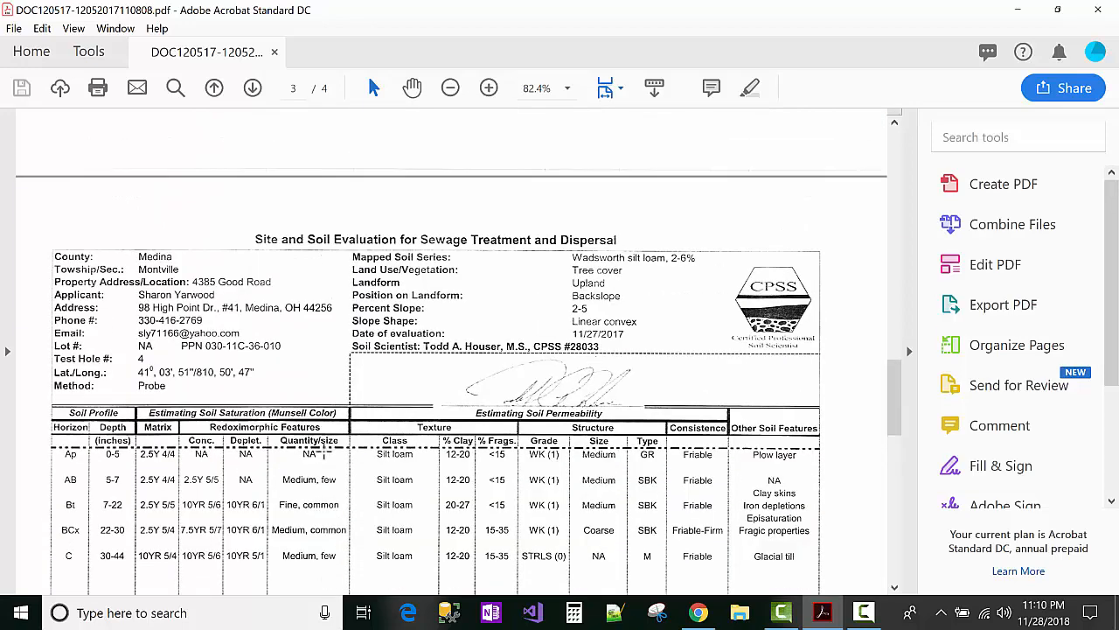
scroll(318, 435, "down", 4)
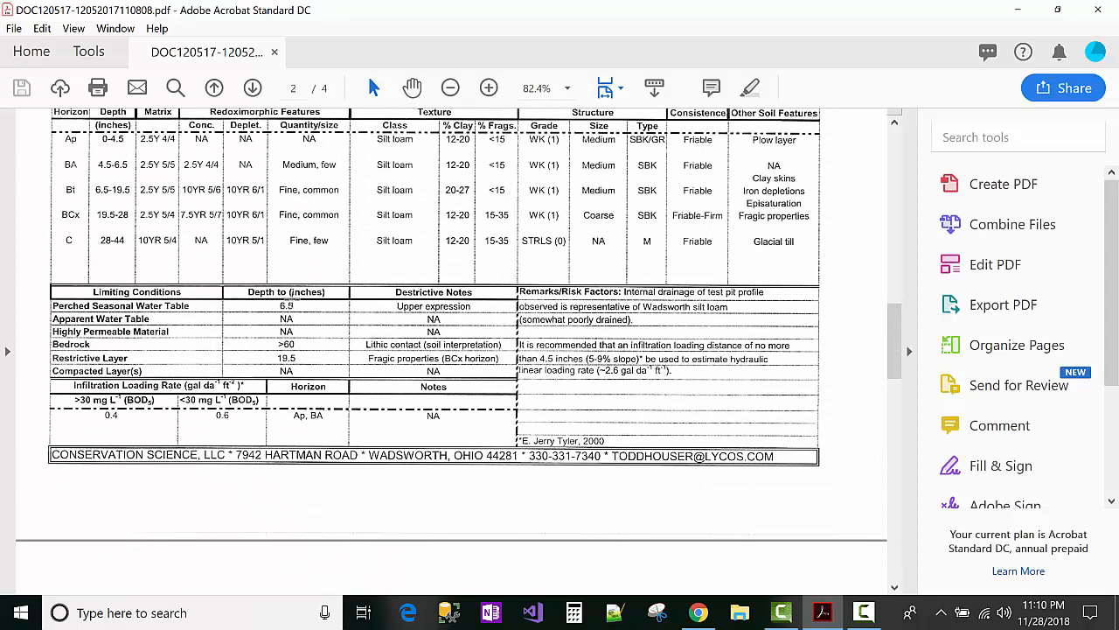
left_click_drag(55, 294, 348, 377)
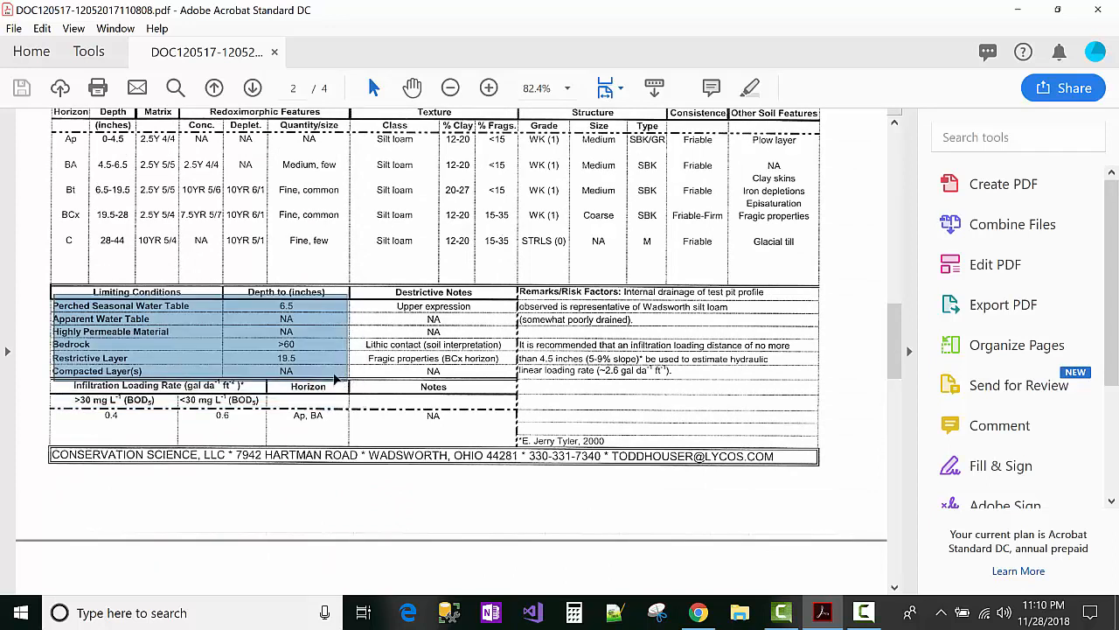
left_click(345, 380)
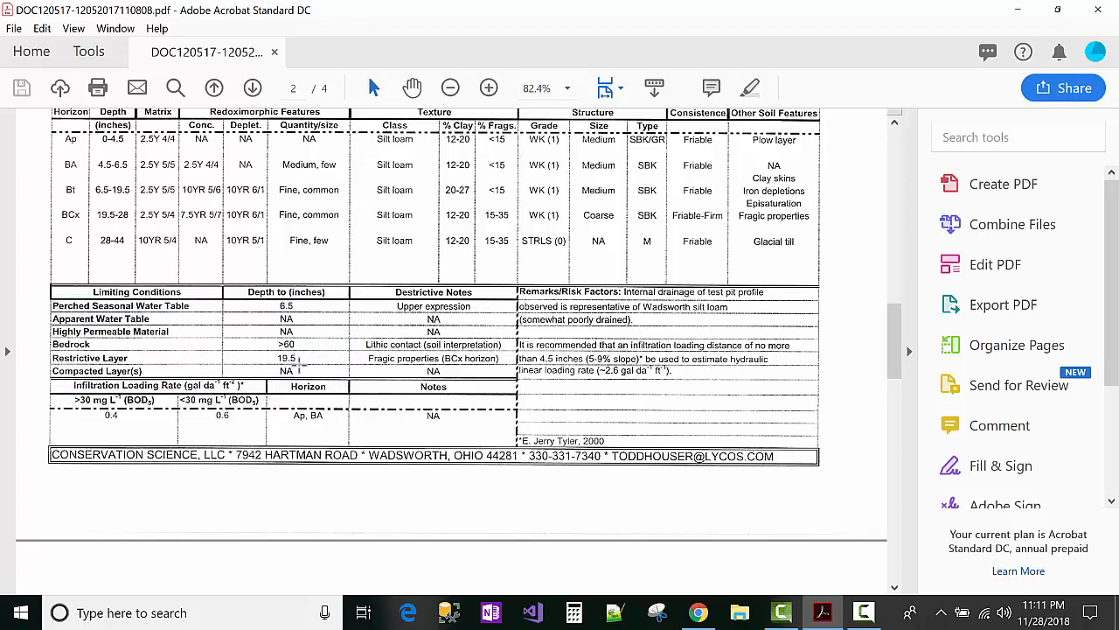
scroll(300, 361, "down", 5)
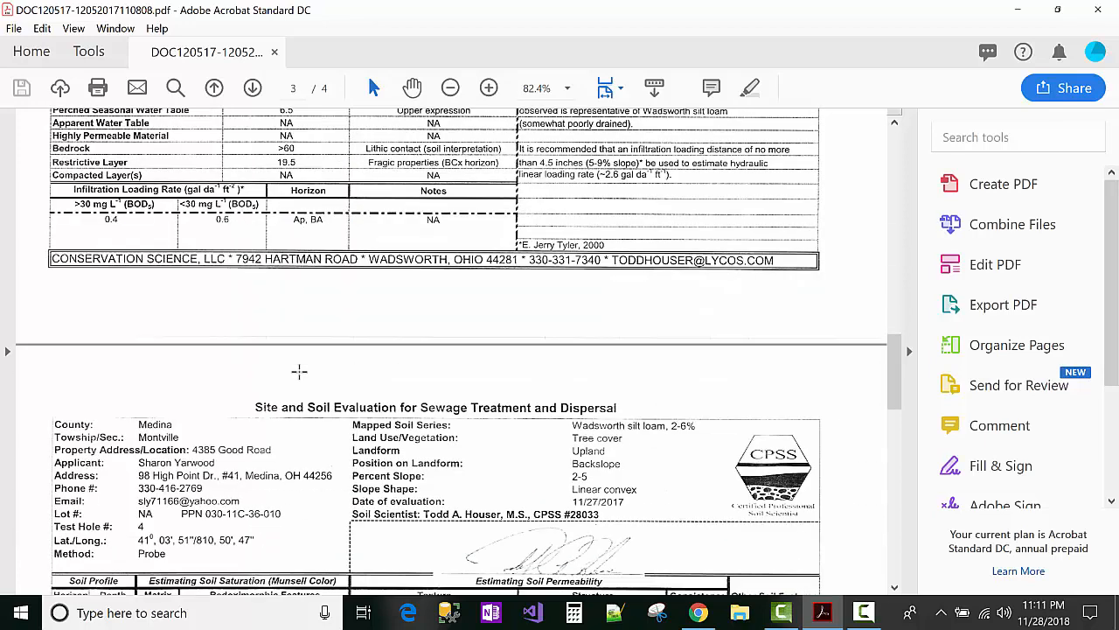
scroll(299, 376, "down", 5)
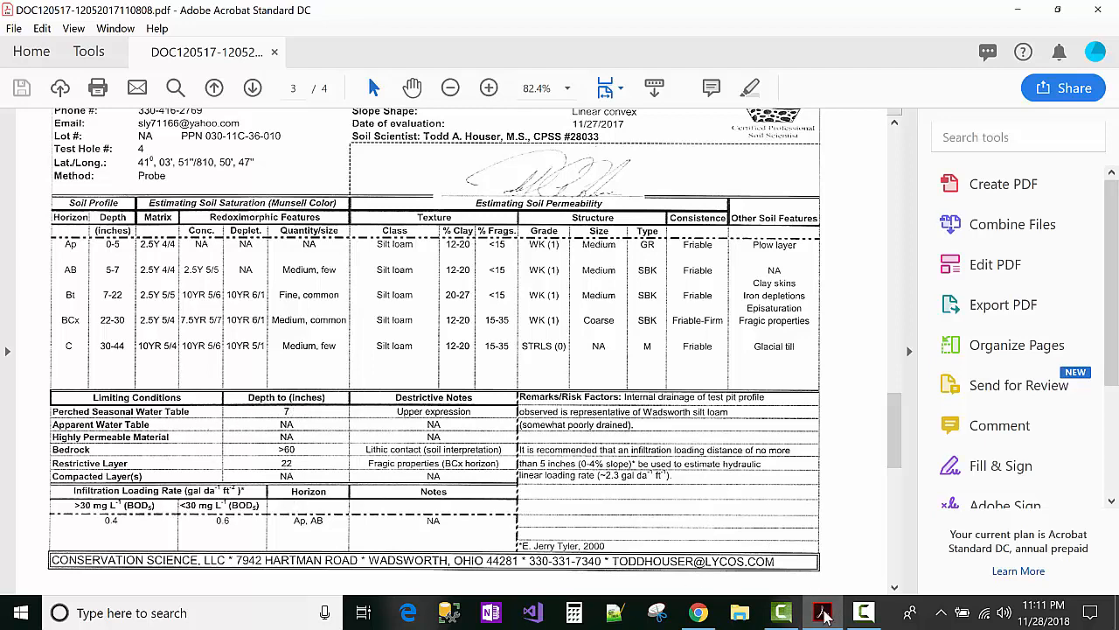
left_click(822, 612)
Step: Set the perched seasonal water table limiting condition to equal 7
left_click(820, 267)
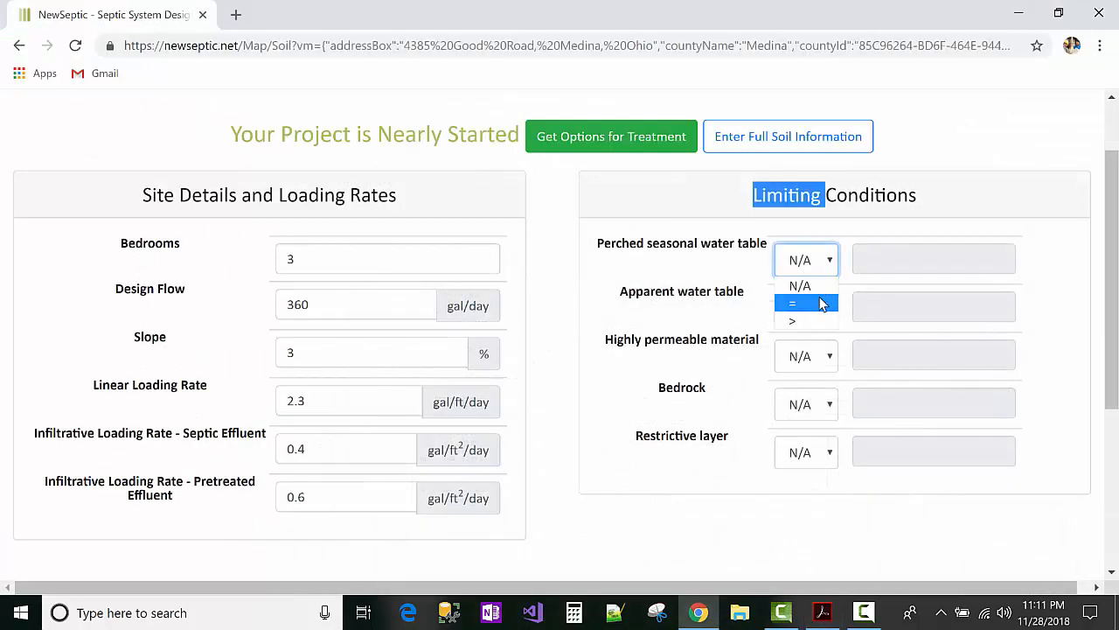
left_click(695, 250)
triple_click(694, 247)
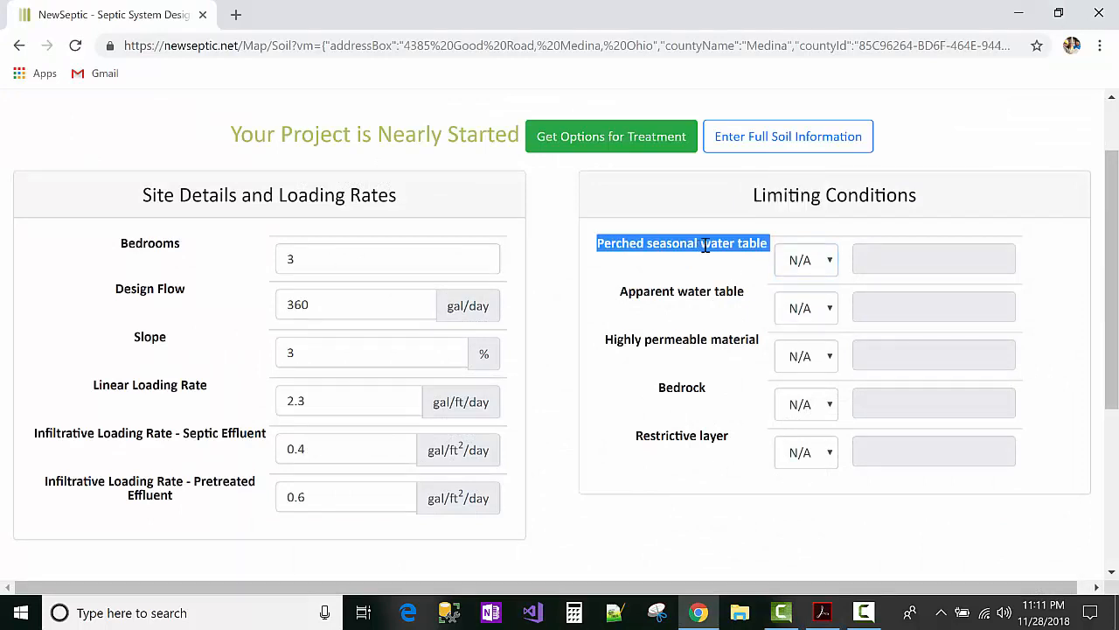
left_click(792, 262)
left_click(795, 302)
left_click(878, 259)
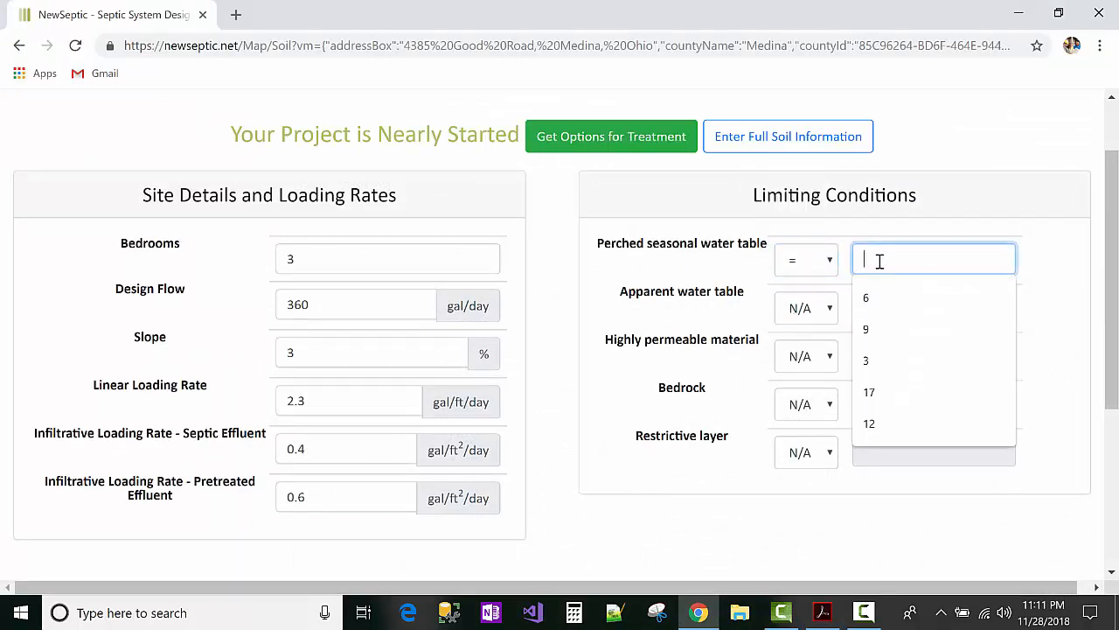
type("7")
left_click(671, 324)
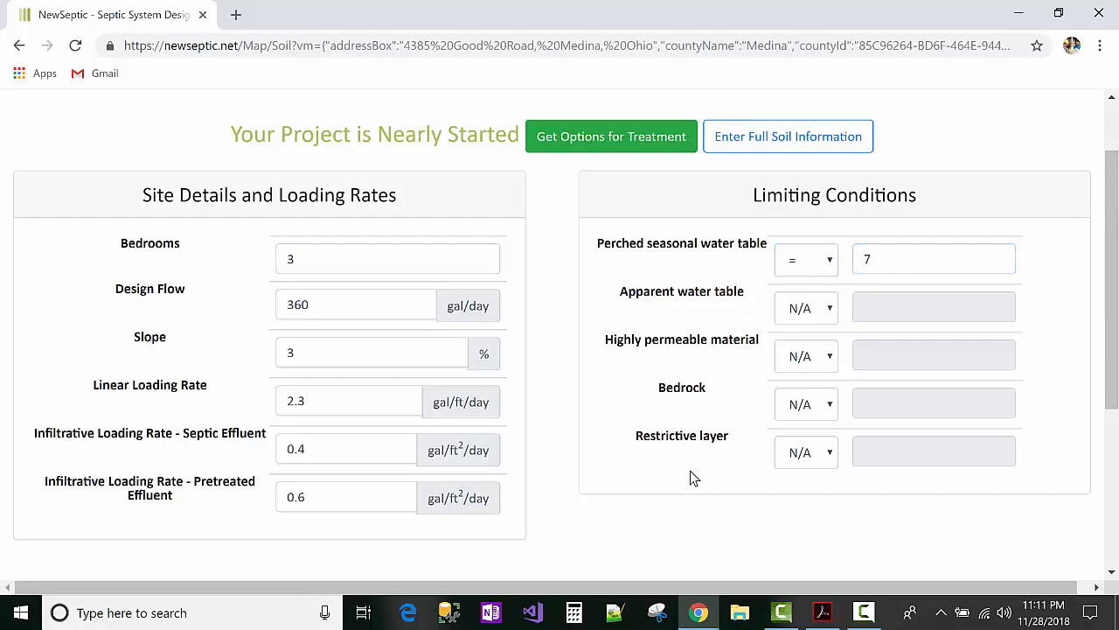
Step: After checking the soil report, set the Restrictive layer condition to equal 22
left_click(826, 618)
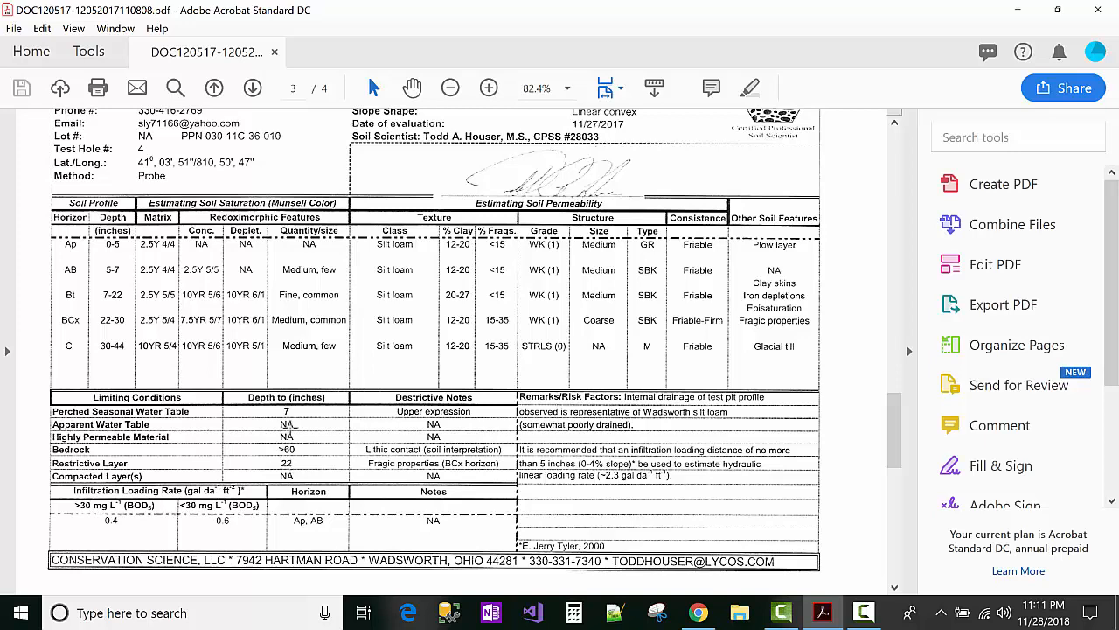
left_click(831, 618)
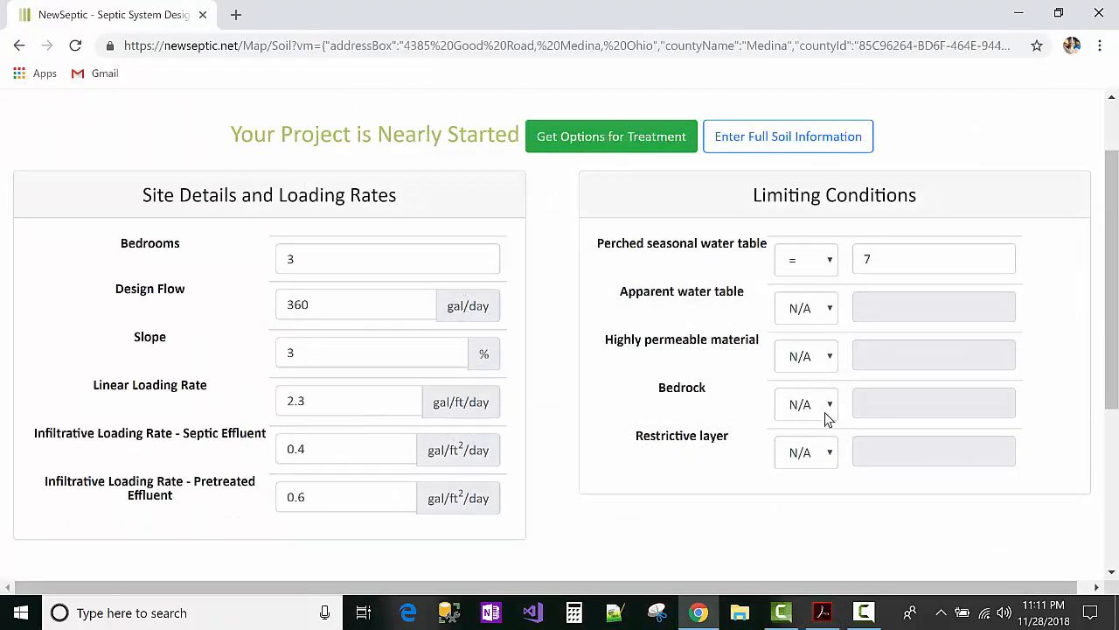
left_click(828, 452)
left_click(827, 497)
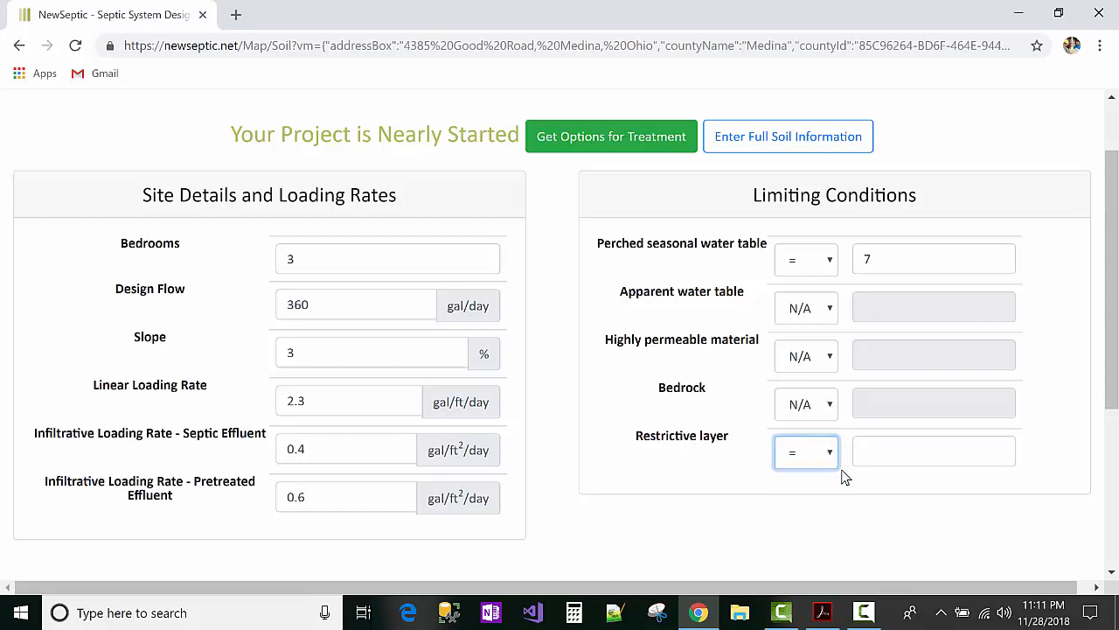
left_click(882, 453)
type("22")
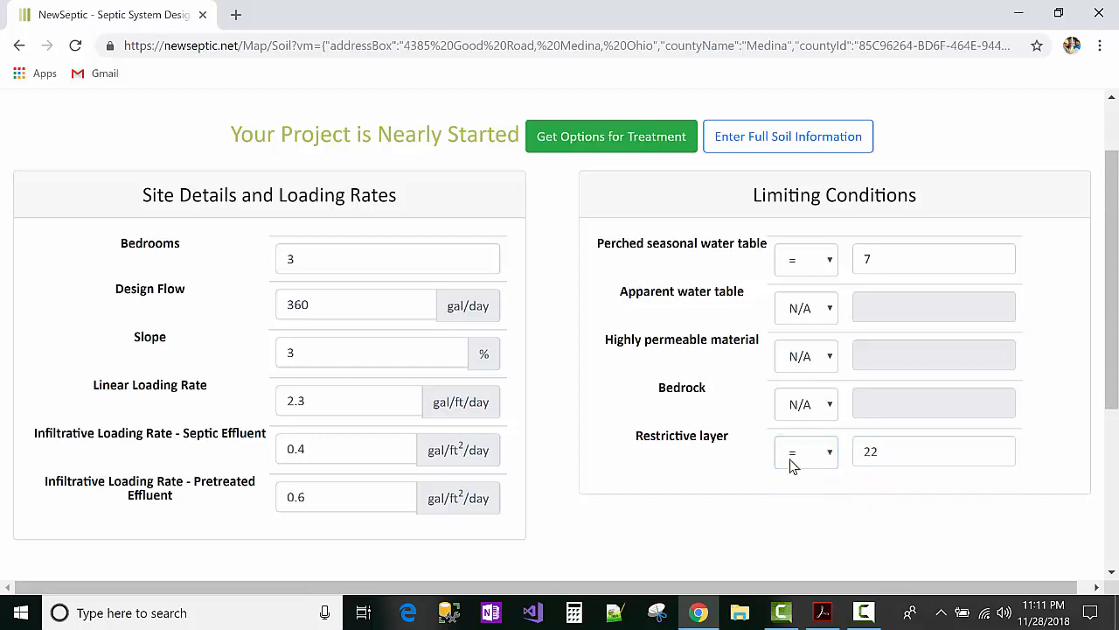
scroll(761, 469, "up", 1)
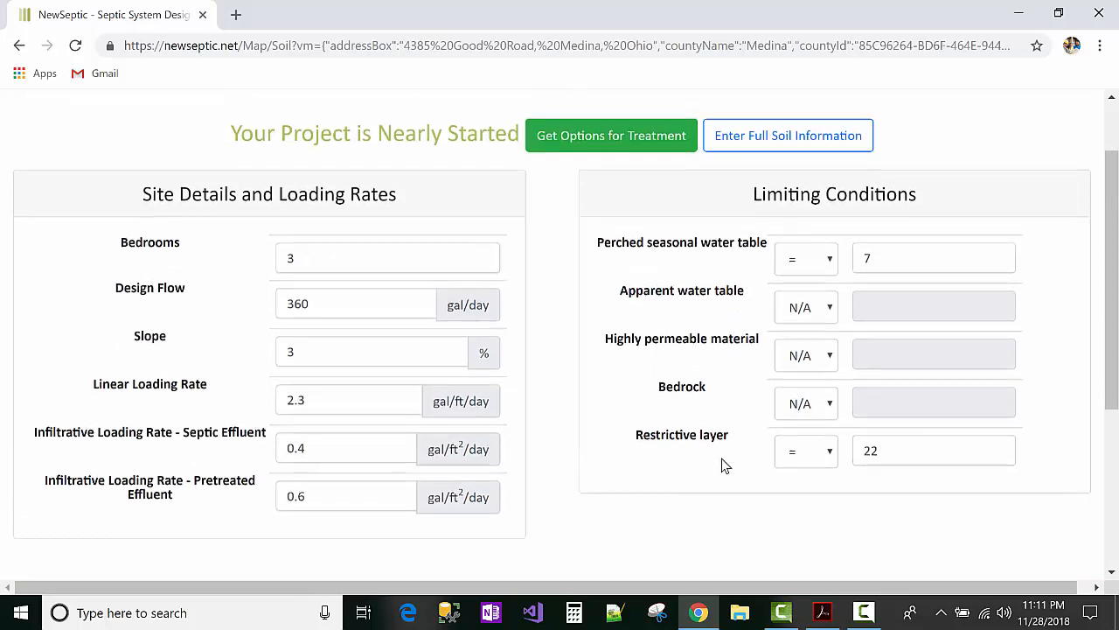
Step: Get treatment options and review the table: Mound $12,619, Spray $13,035, Leaching Trench Field $10,012
left_click(615, 144)
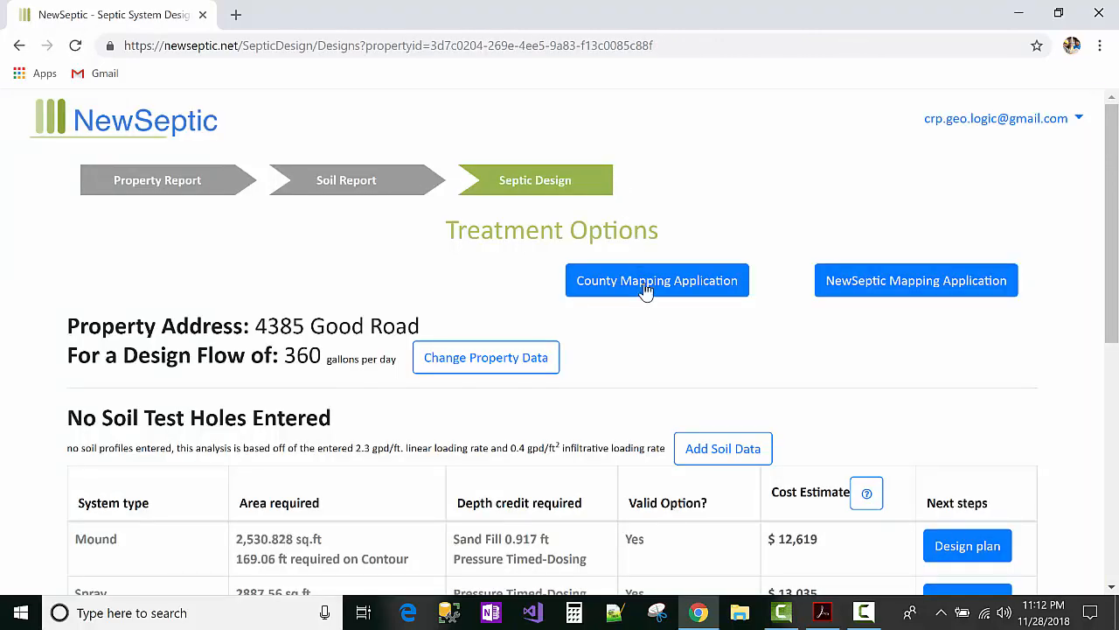
scroll(655, 311, "down", 1)
scroll(656, 317, "down", 1)
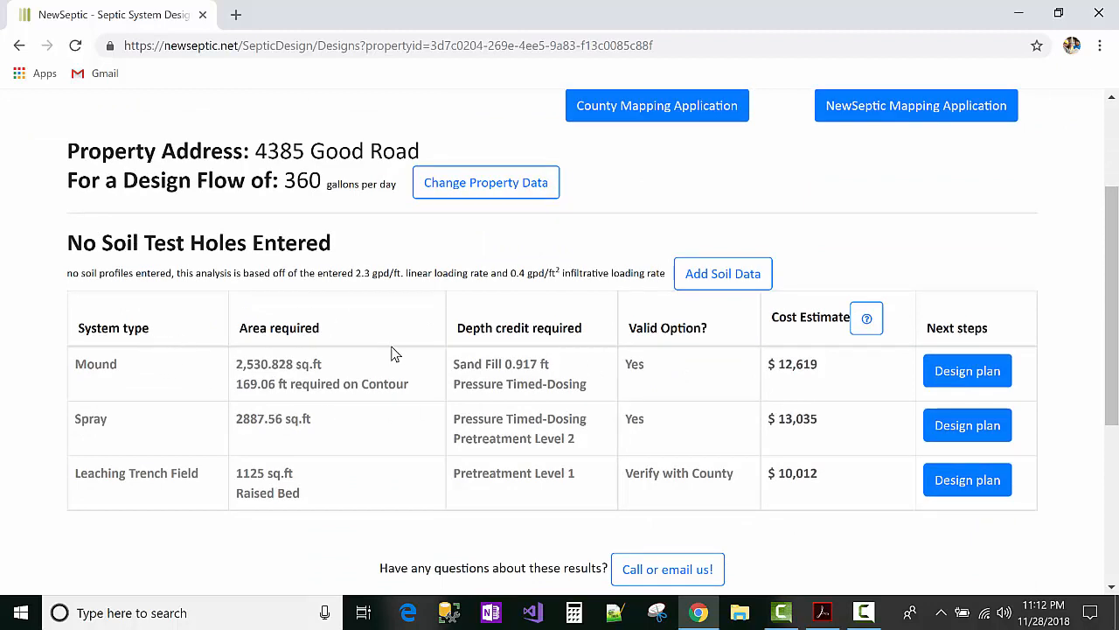
triple_click(129, 328)
triple_click(254, 325)
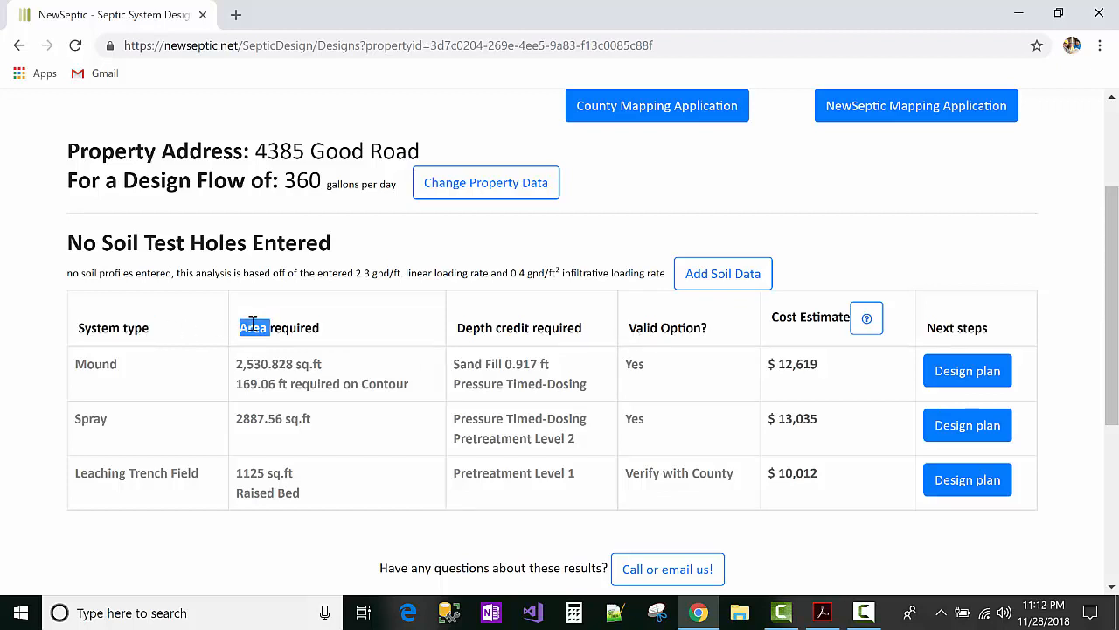
triple_click(494, 330)
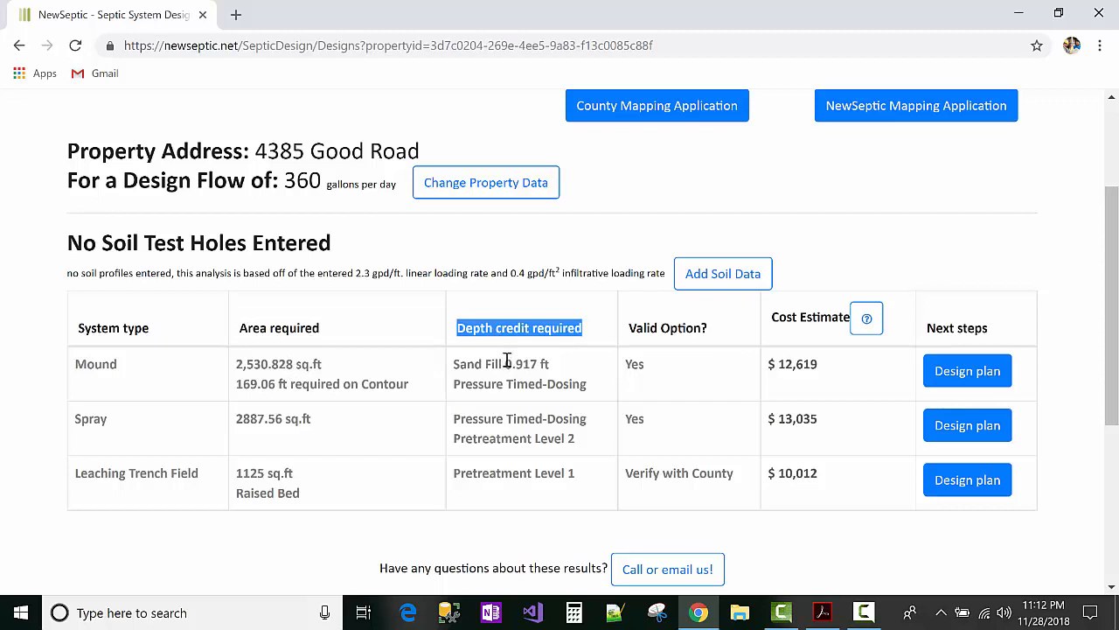
double_click(635, 327)
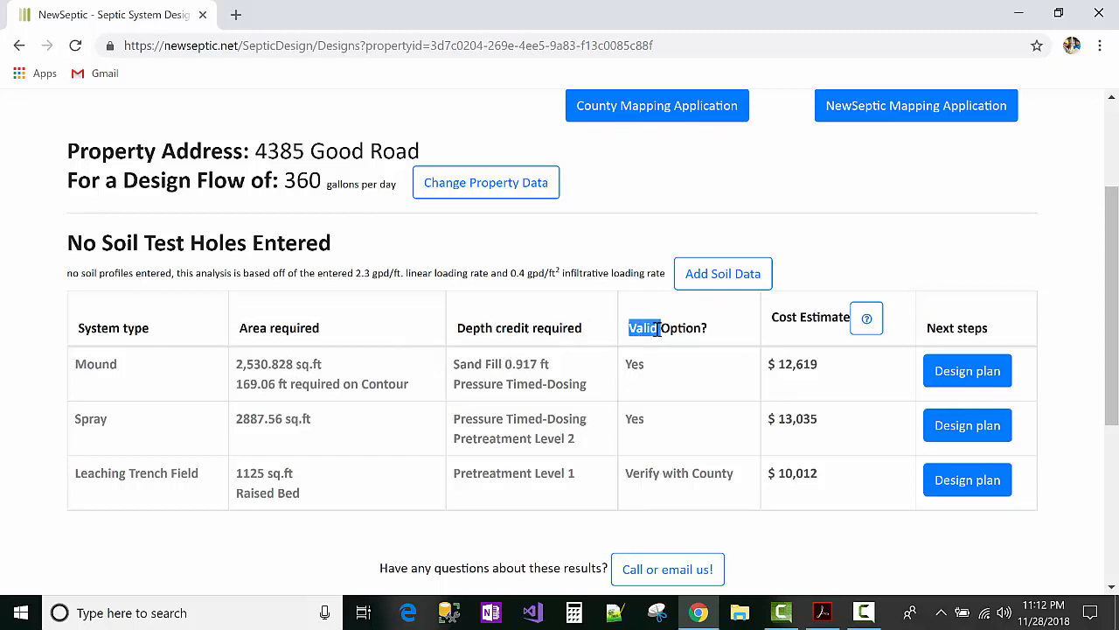
left_click(686, 327)
scroll(592, 246, "up", 2)
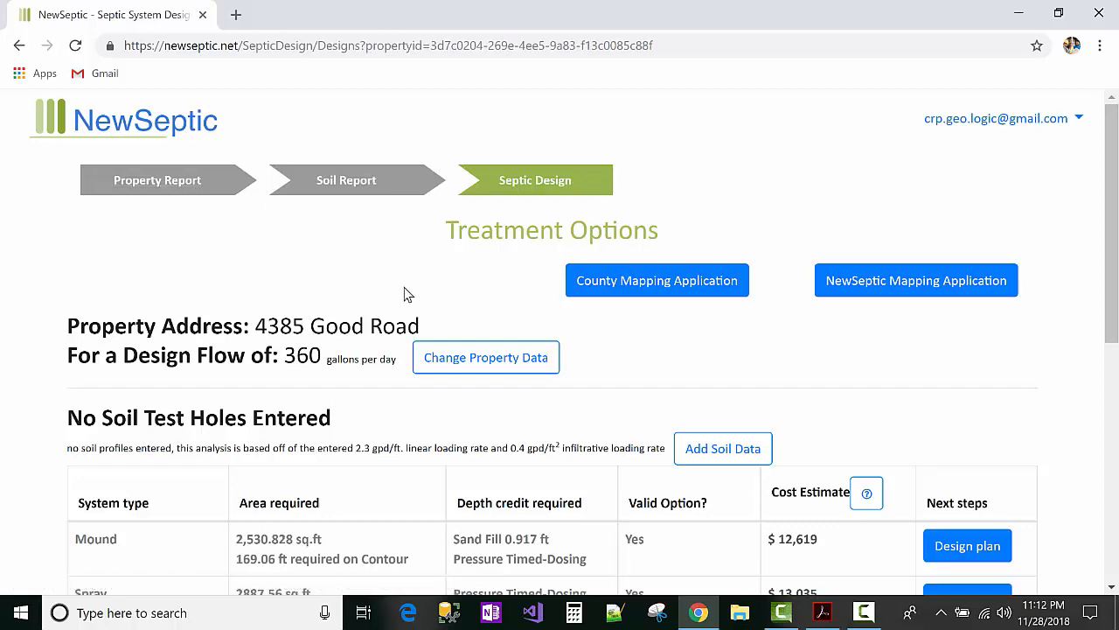
scroll(411, 297, "down", 1)
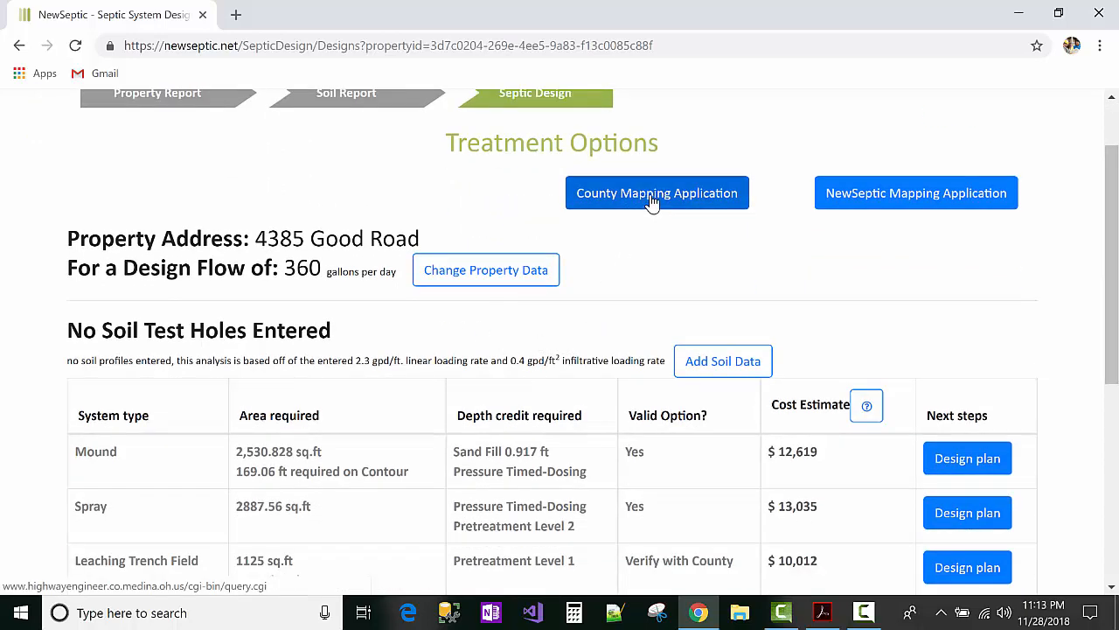
Step: Open the Medina County parcel map in a new tab, then return to NewSeptic's treatment options
left_click(705, 203)
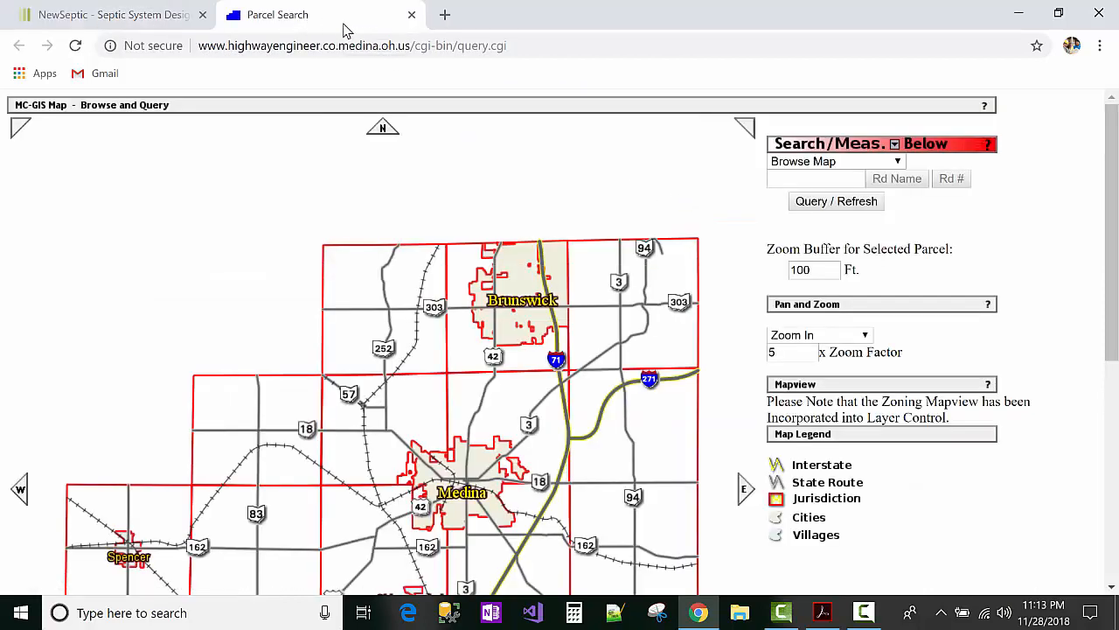
scroll(490, 201, "down", 2)
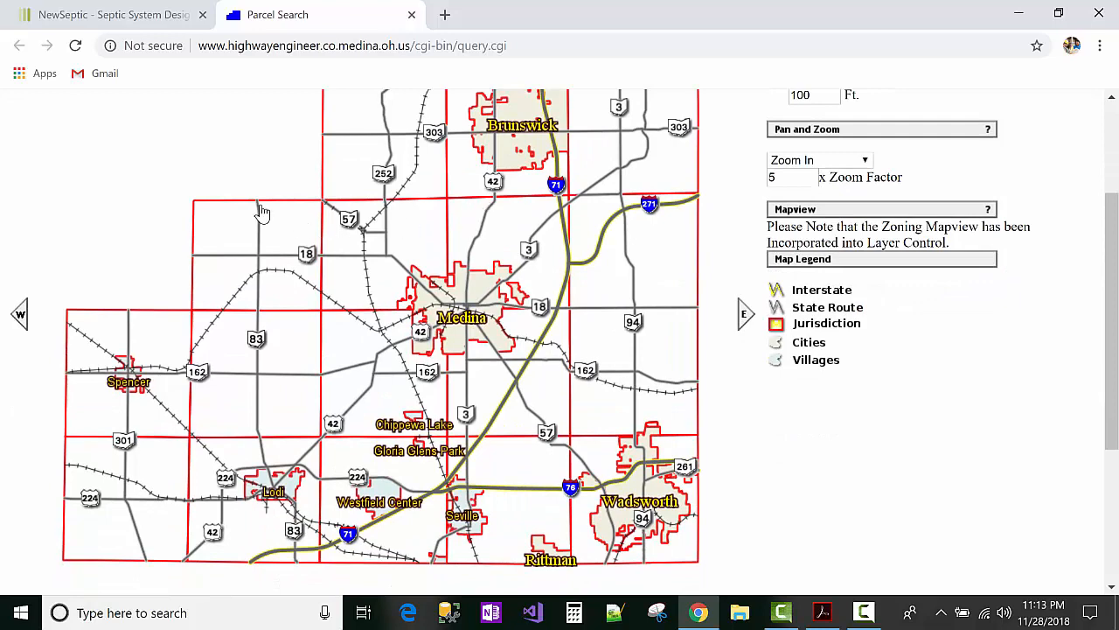
left_click(112, 14)
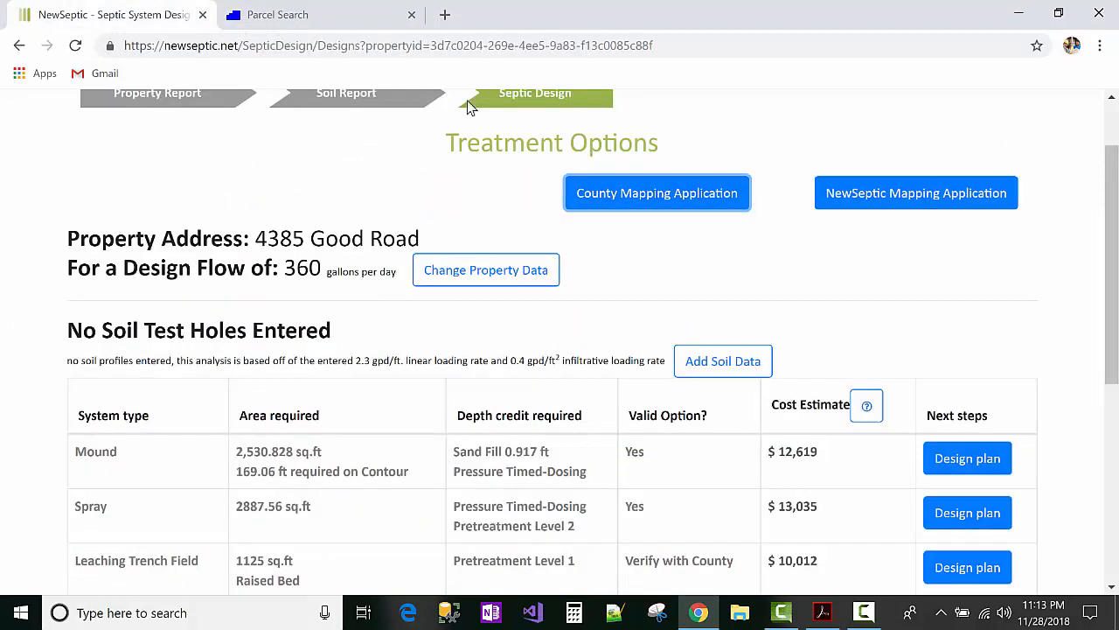
left_click(333, 15)
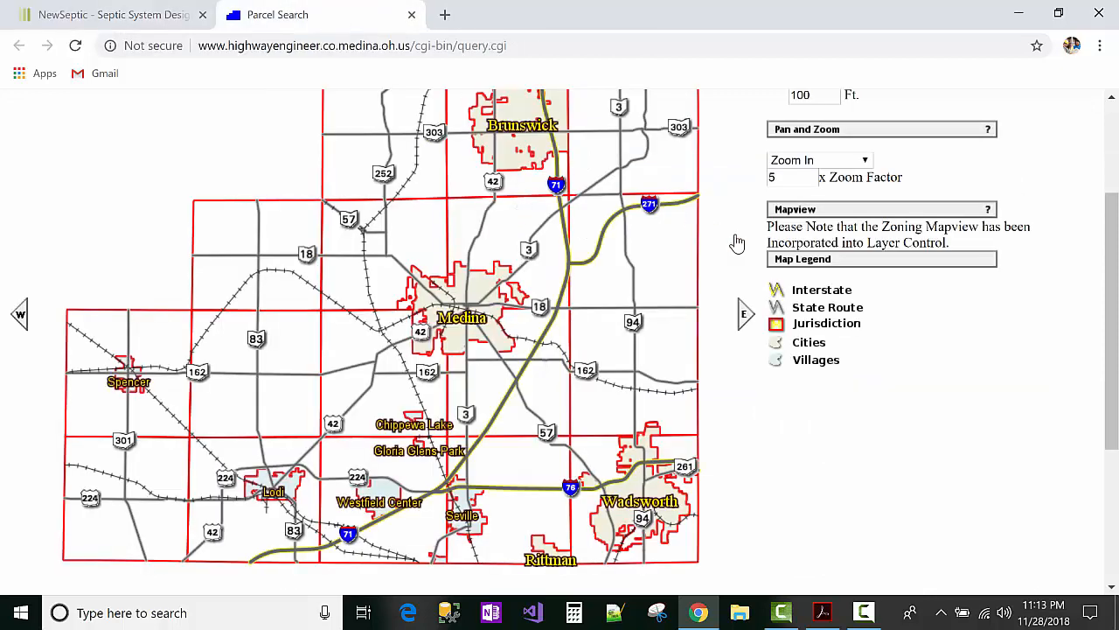
scroll(594, 253, "up", 2)
left_click(117, 15)
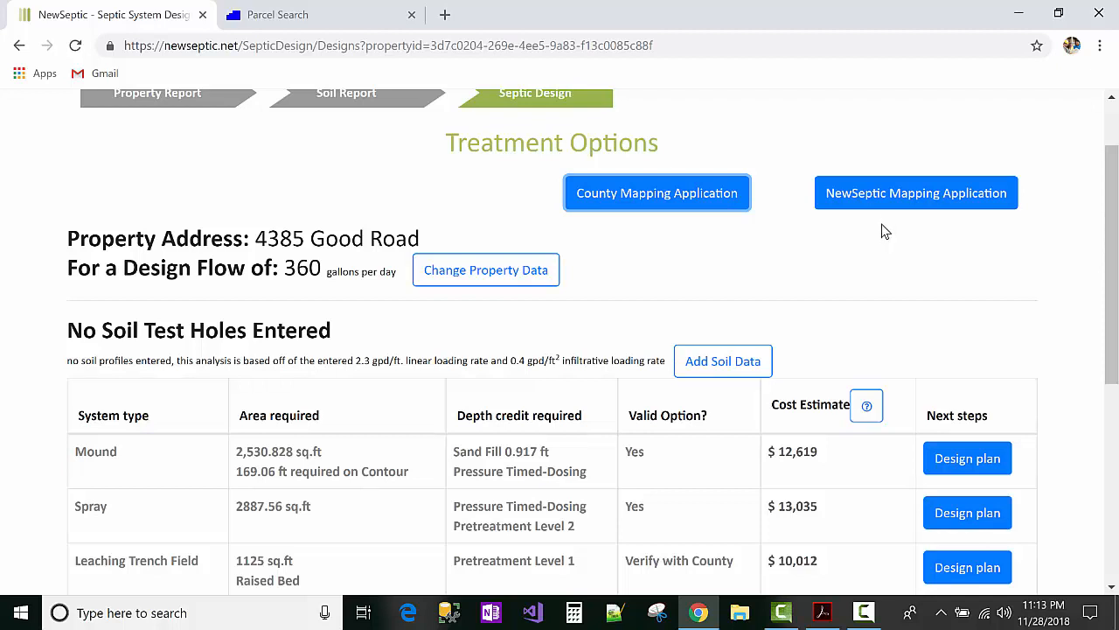
scroll(883, 229, "down", 1)
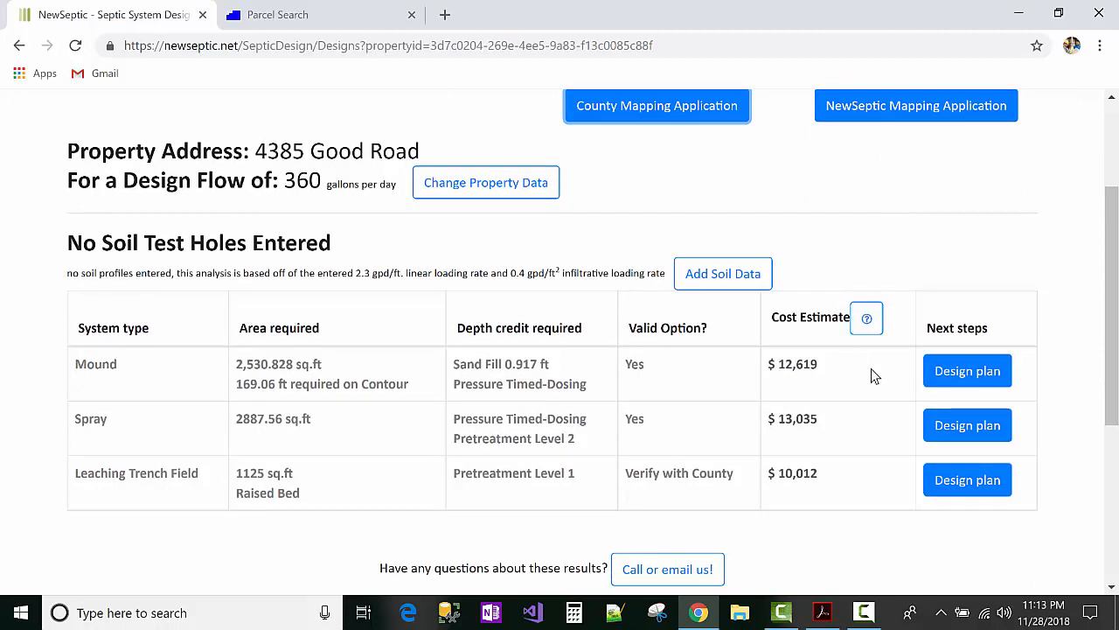
scroll(726, 310, "down", 2)
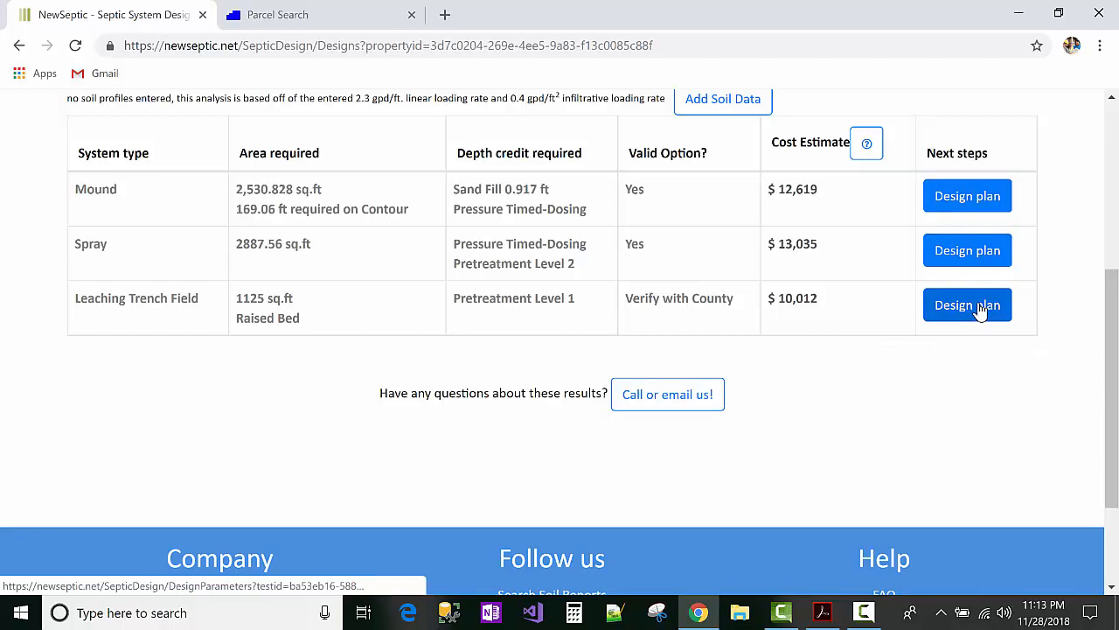
scroll(824, 380, "up", 1)
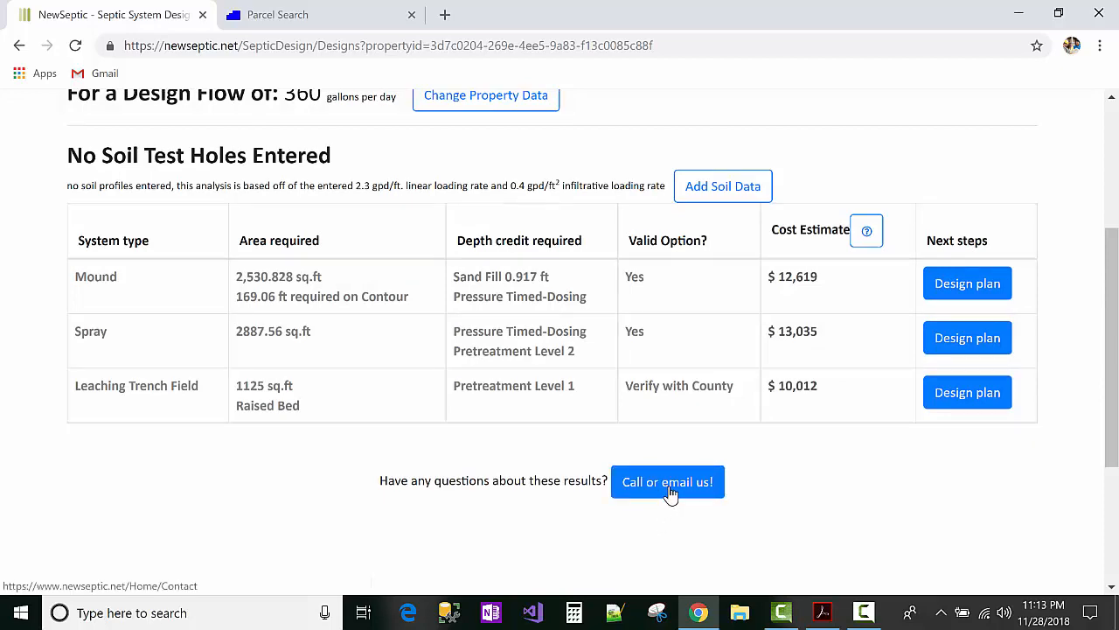
scroll(669, 492, "up", 1)
scroll(673, 482, "up", 2)
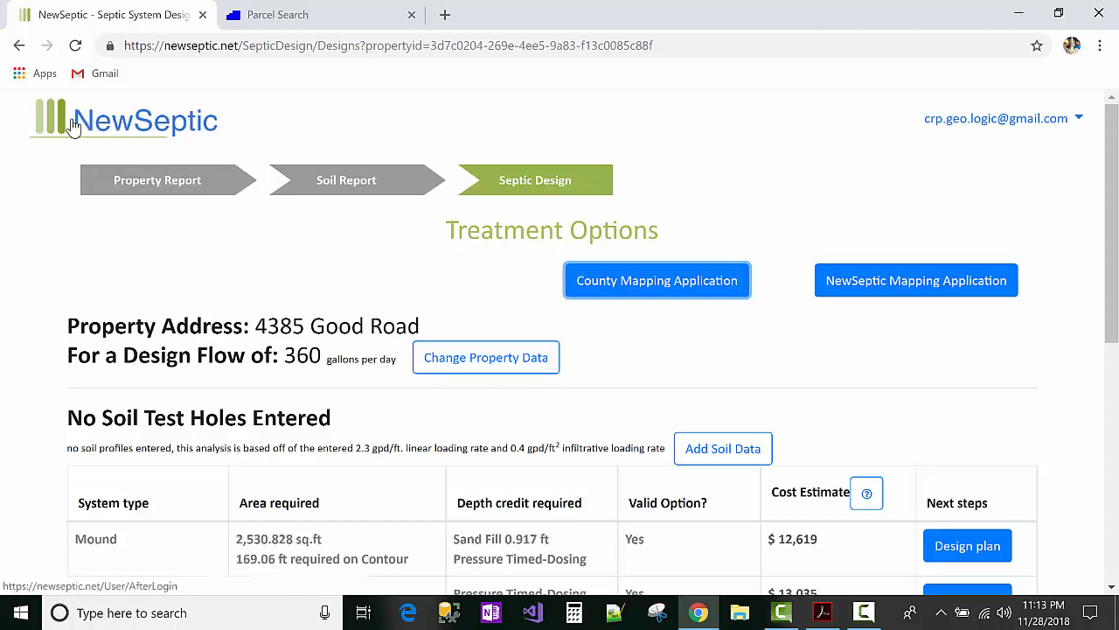
left_click(147, 122)
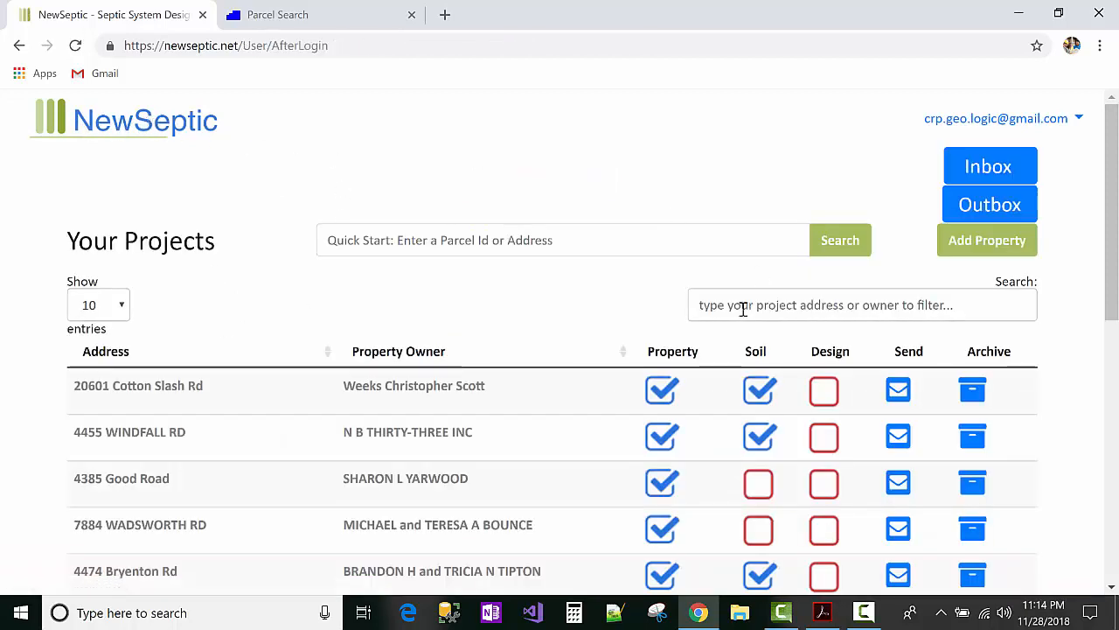
scroll(679, 356, "down", 4)
scroll(674, 359, "up", 2)
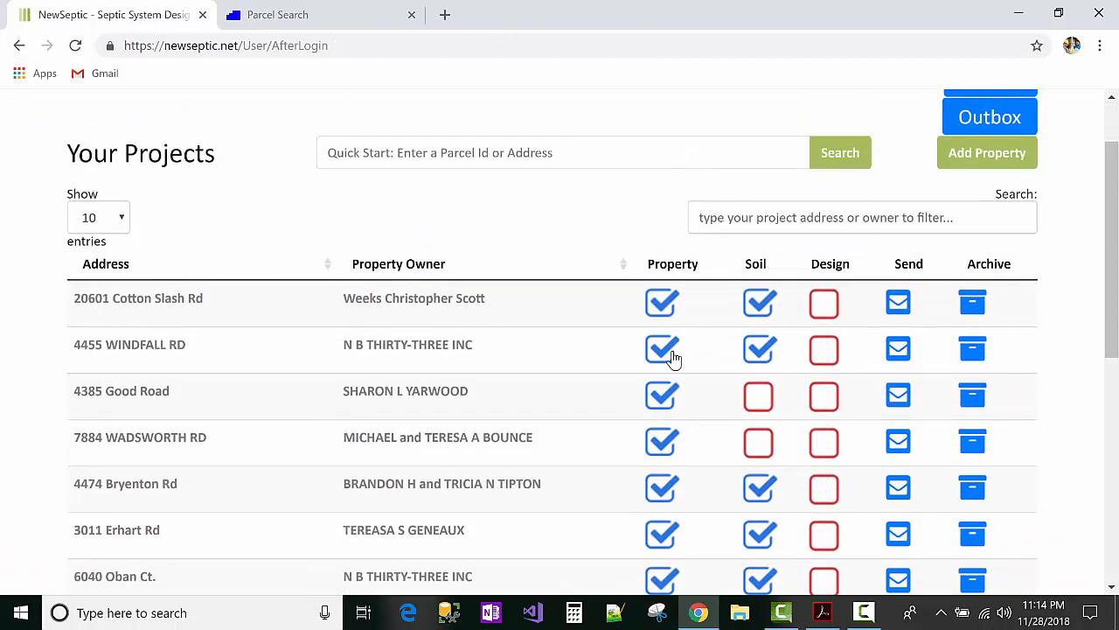
left_click(789, 215)
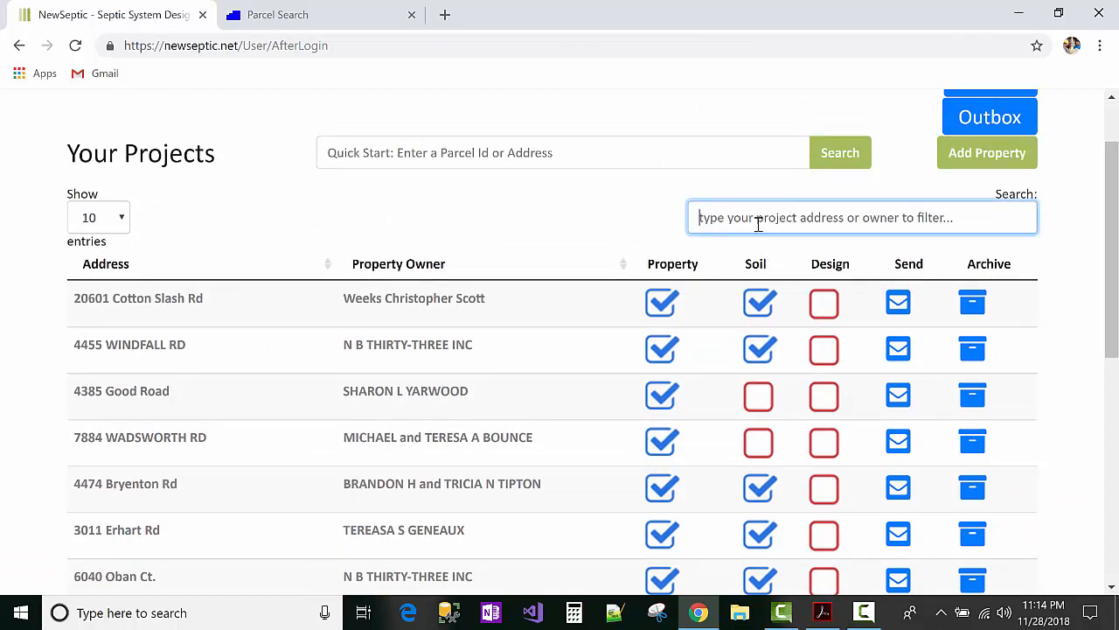
type("43")
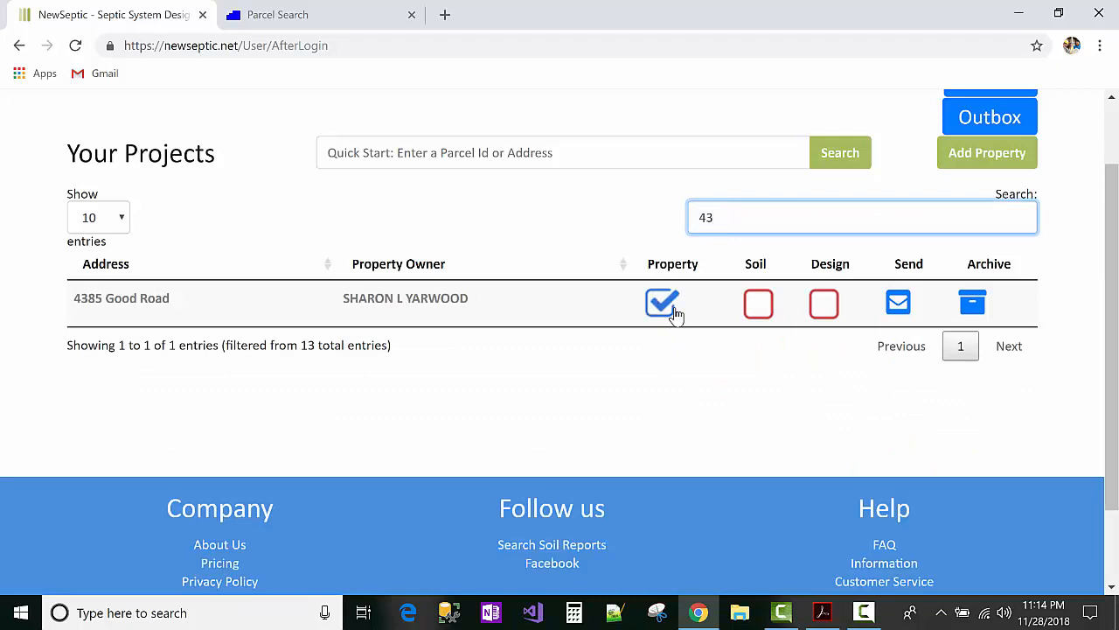
left_click_drag(130, 300, 325, 312)
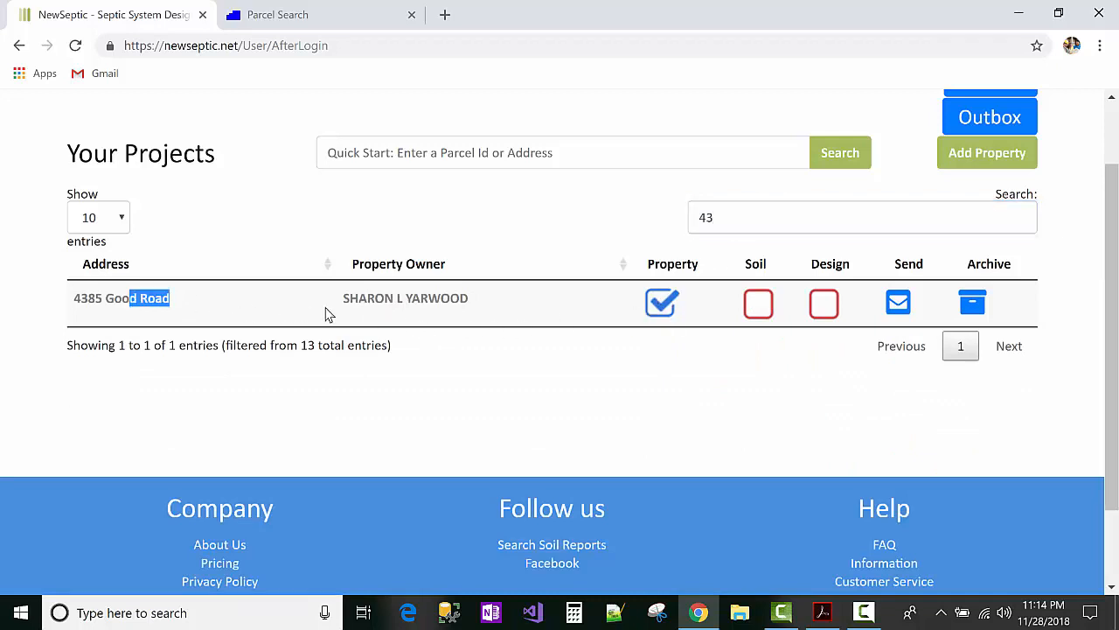
left_click(384, 302)
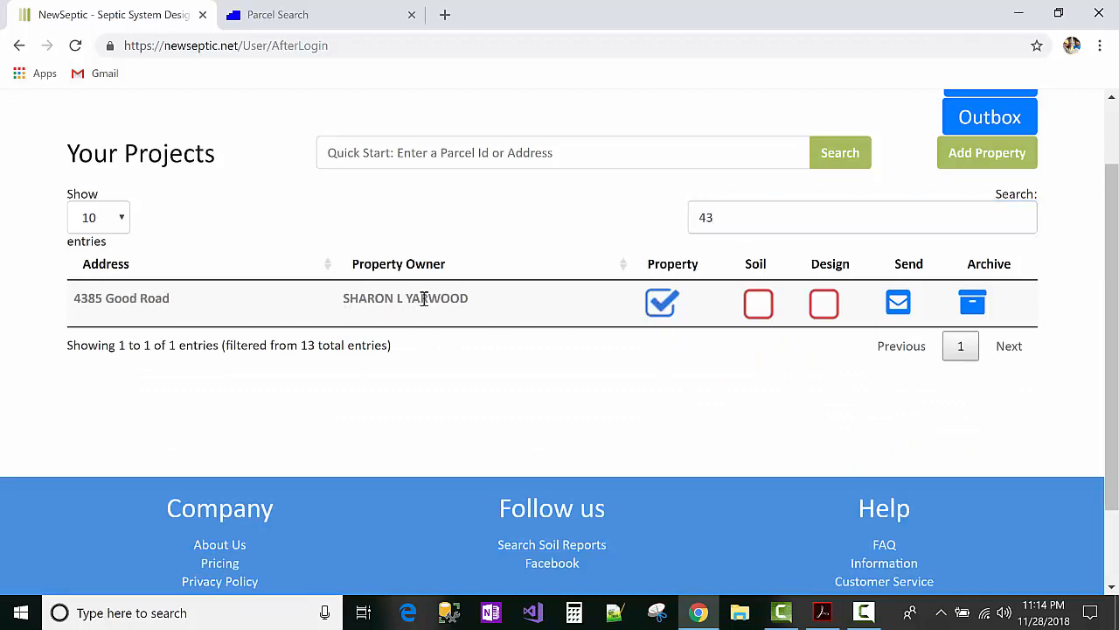
left_click(829, 310)
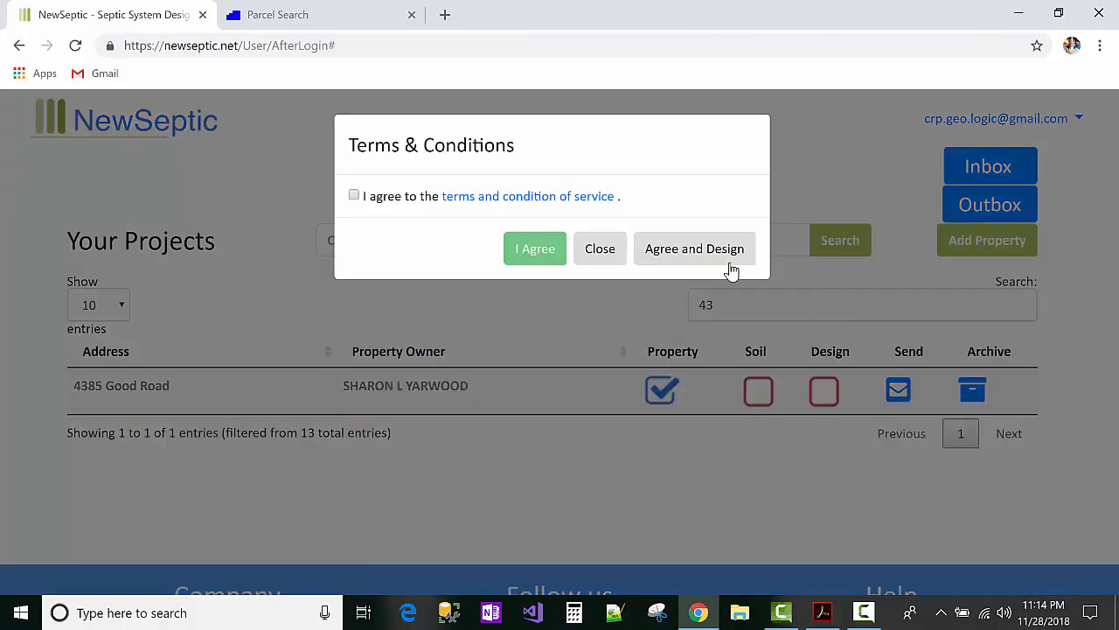
left_click(354, 195)
left_click(532, 249)
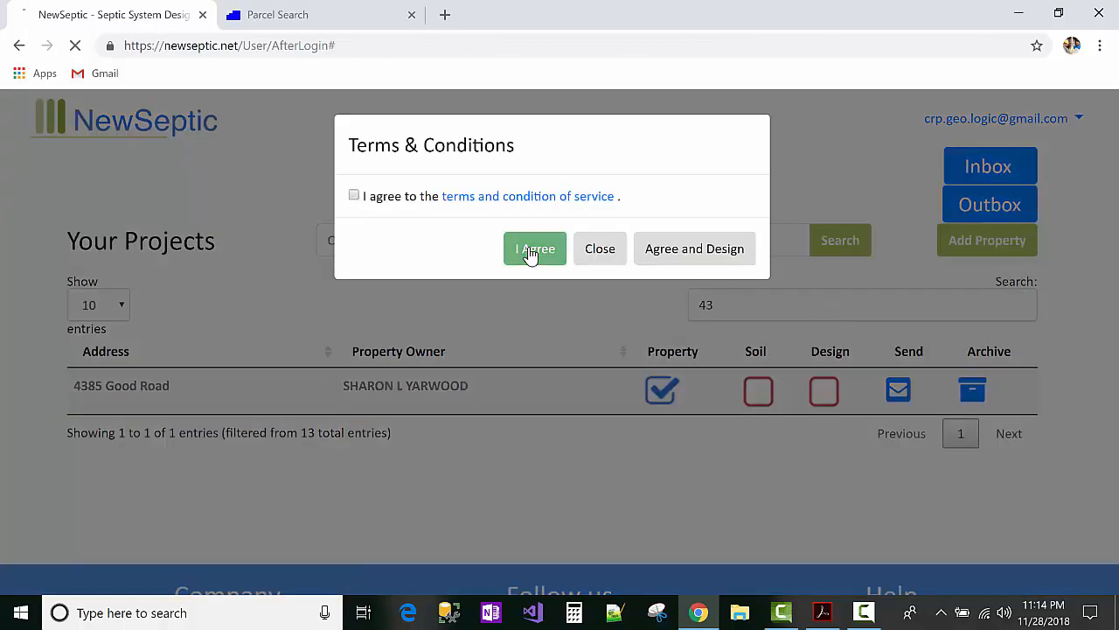
scroll(535, 269, "down", 2)
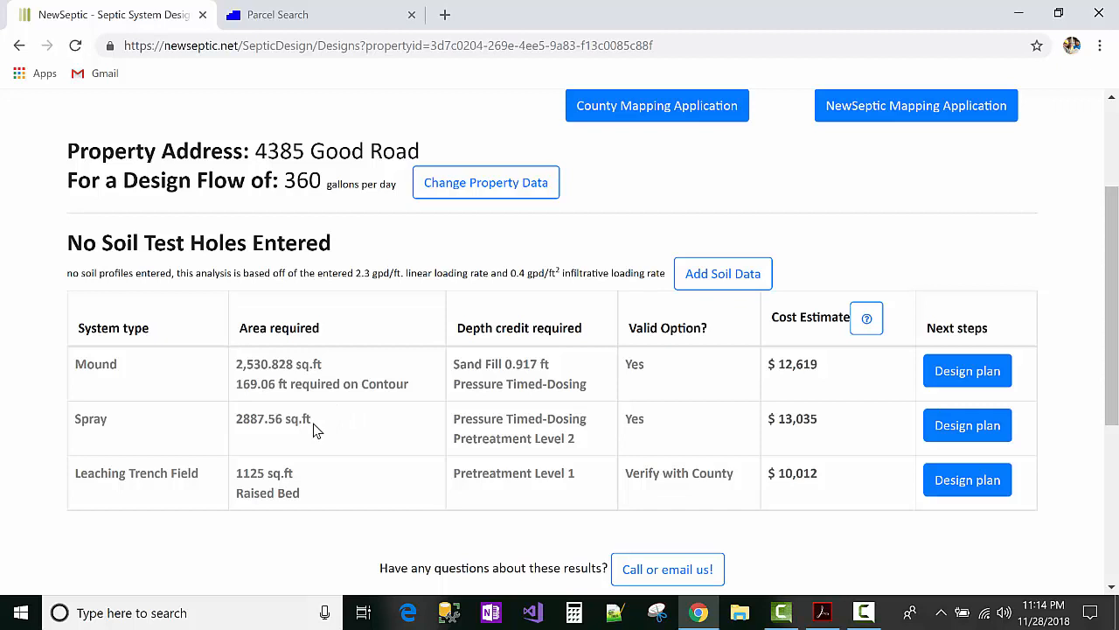
left_click(969, 384)
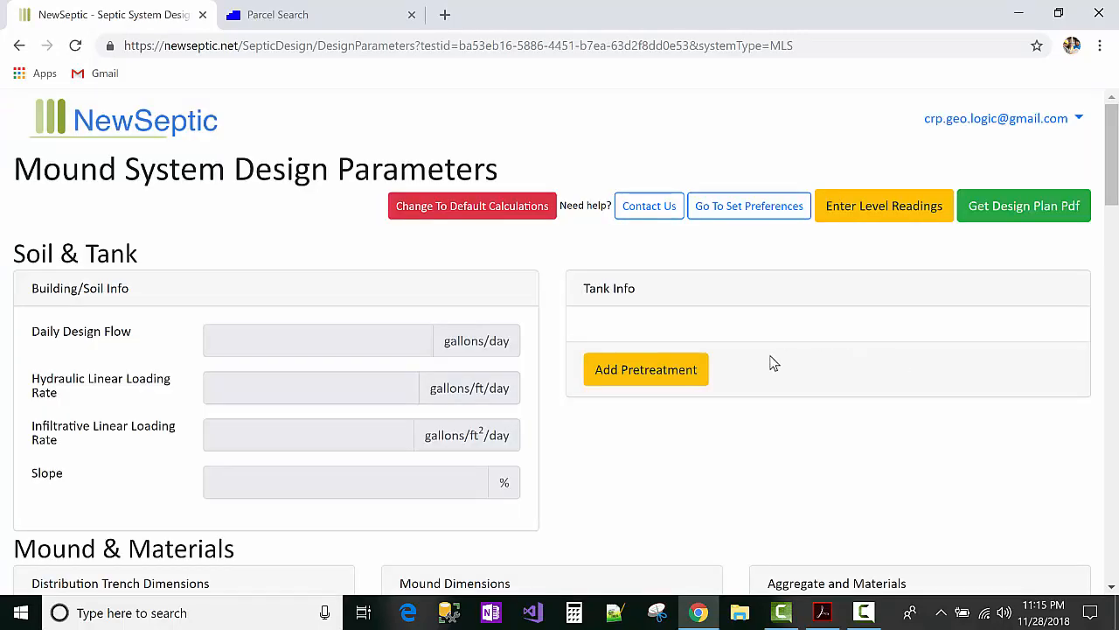
Step: Scroll through the Mound parameters to review 360 gallons/day flow, 3% slope and both tanks
scroll(765, 357, "down", 1)
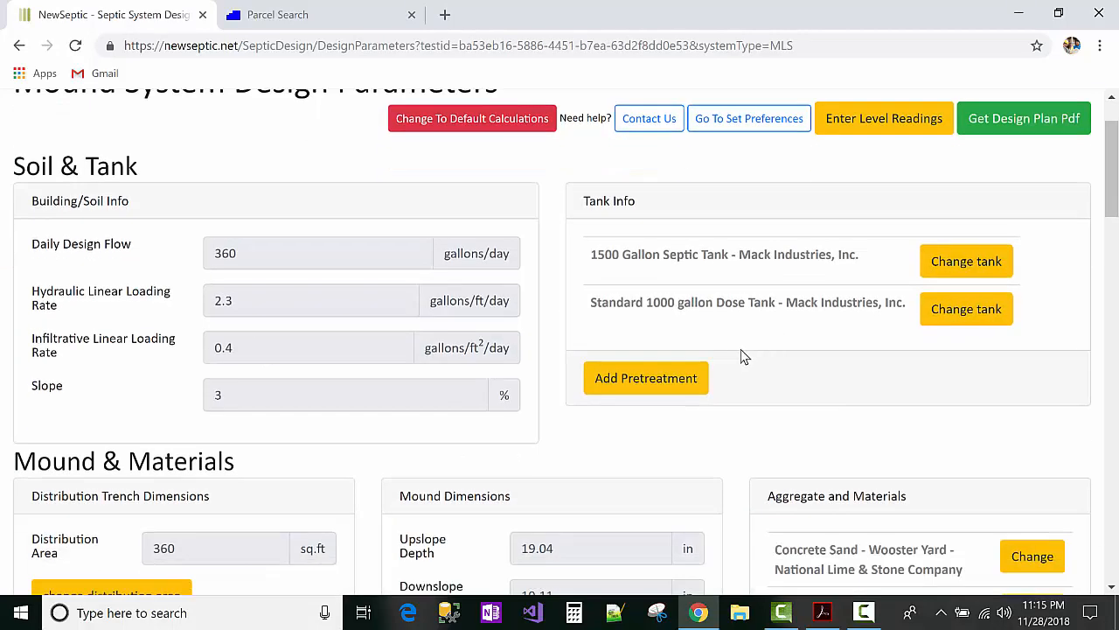
scroll(741, 355, "up", 1)
scroll(235, 232, "down", 12)
scroll(235, 241, "down", 4)
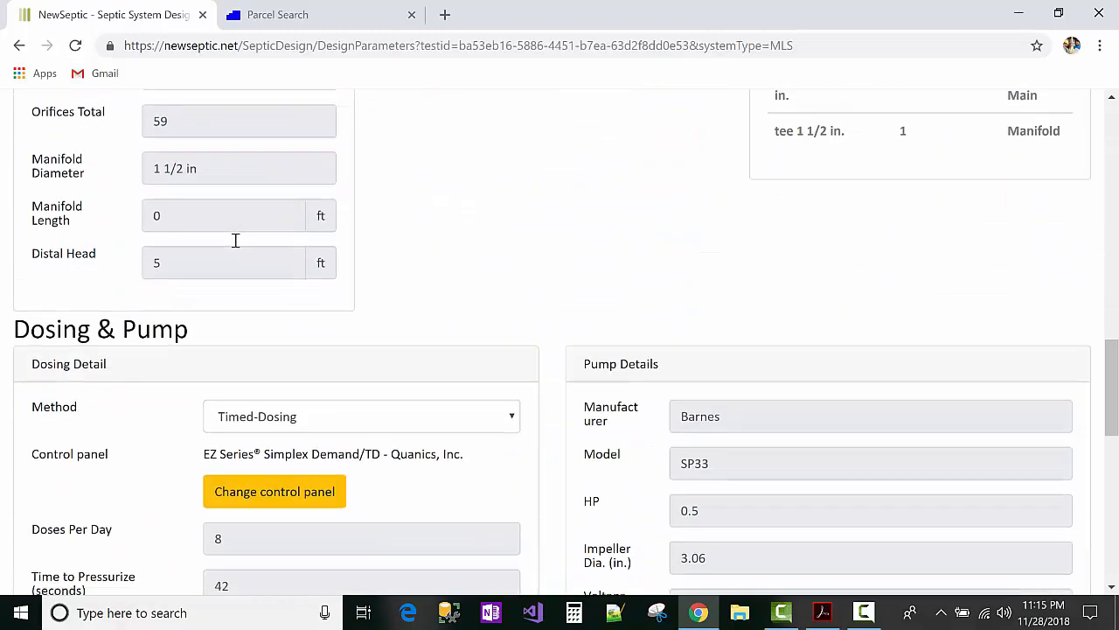
scroll(283, 265, "up", 9)
scroll(318, 274, "up", 7)
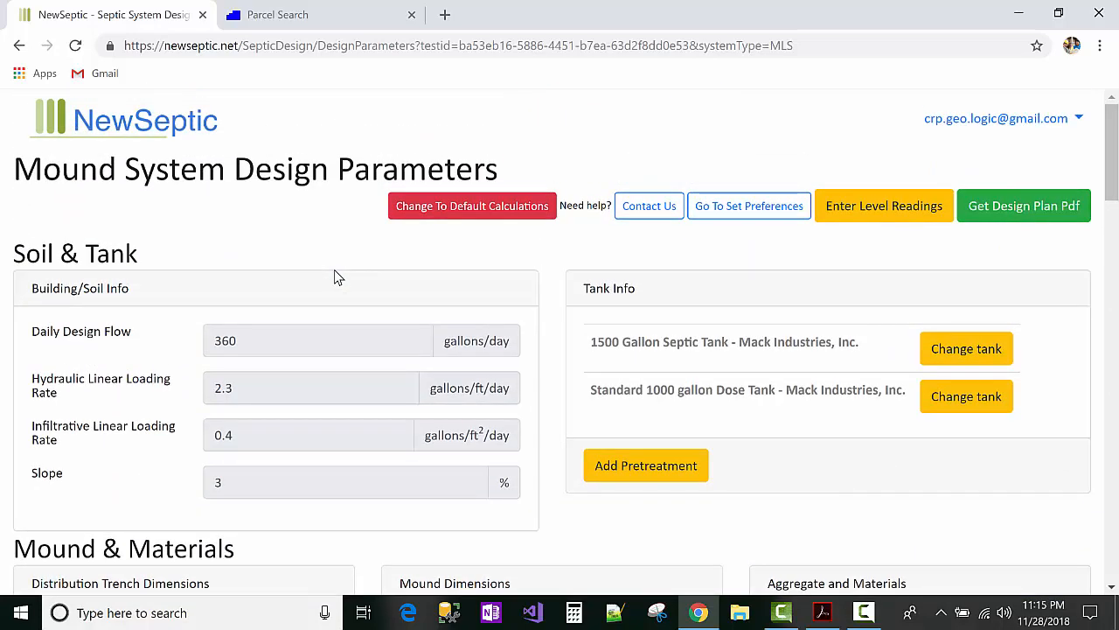
Step: Download the design plan PDF with only the Title page, excluding Calculations, Soil Report and the rest
left_click(1038, 214)
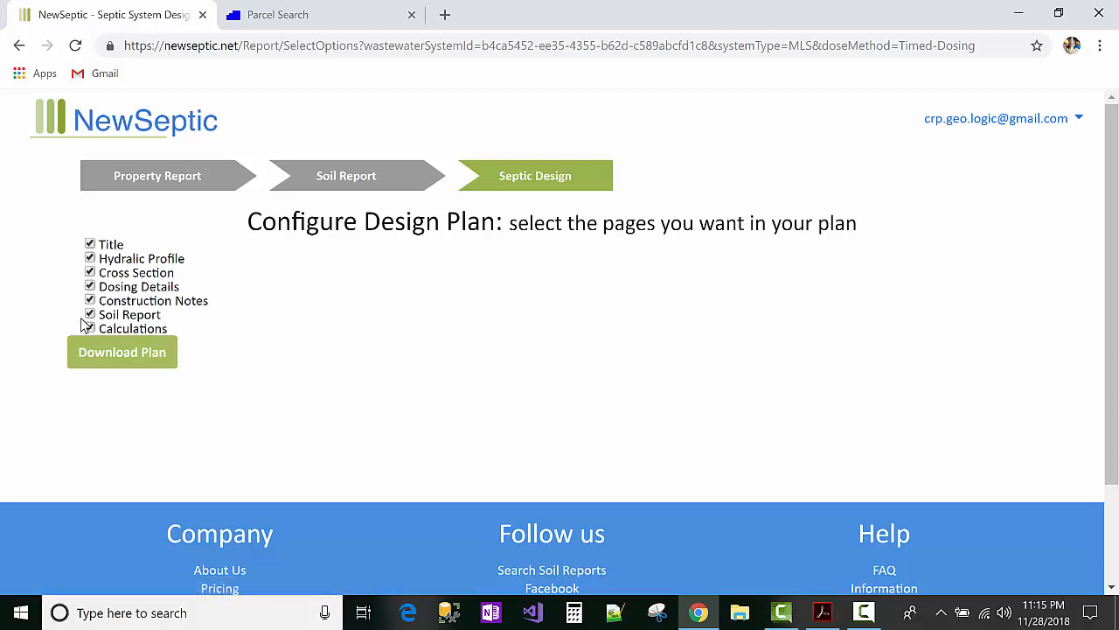
left_click(89, 328)
left_click(91, 314)
left_click(89, 300)
left_click(89, 286)
left_click(89, 272)
left_click(89, 258)
left_click(119, 353)
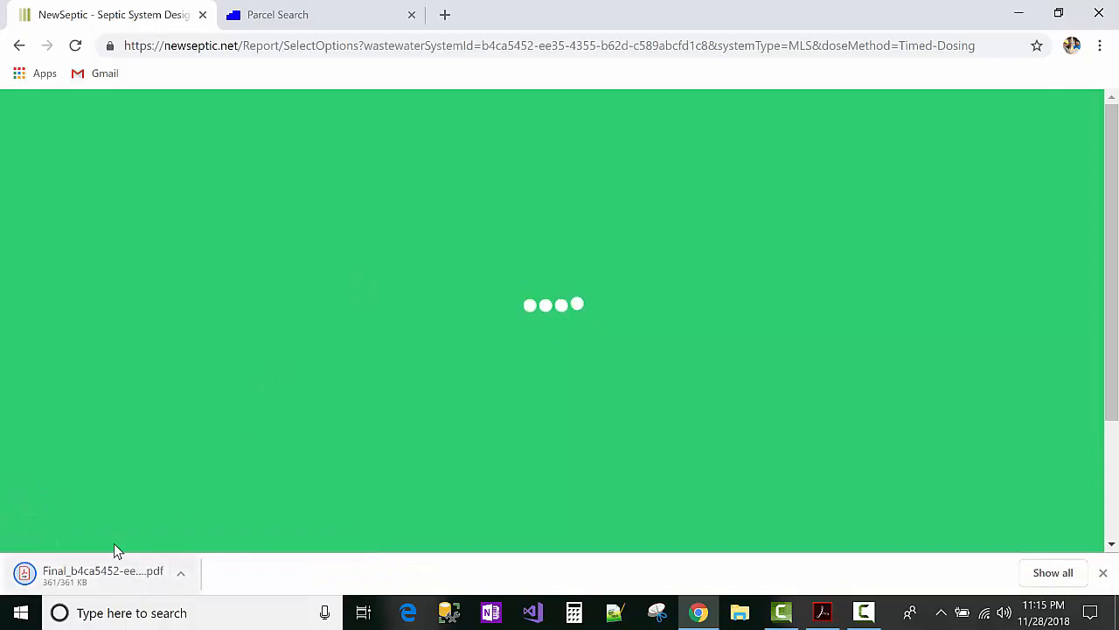
Step: Review the downloaded single-page plan PDF, selecting the MATERIALS ESTIMATE heading, then close it
left_click(119, 575)
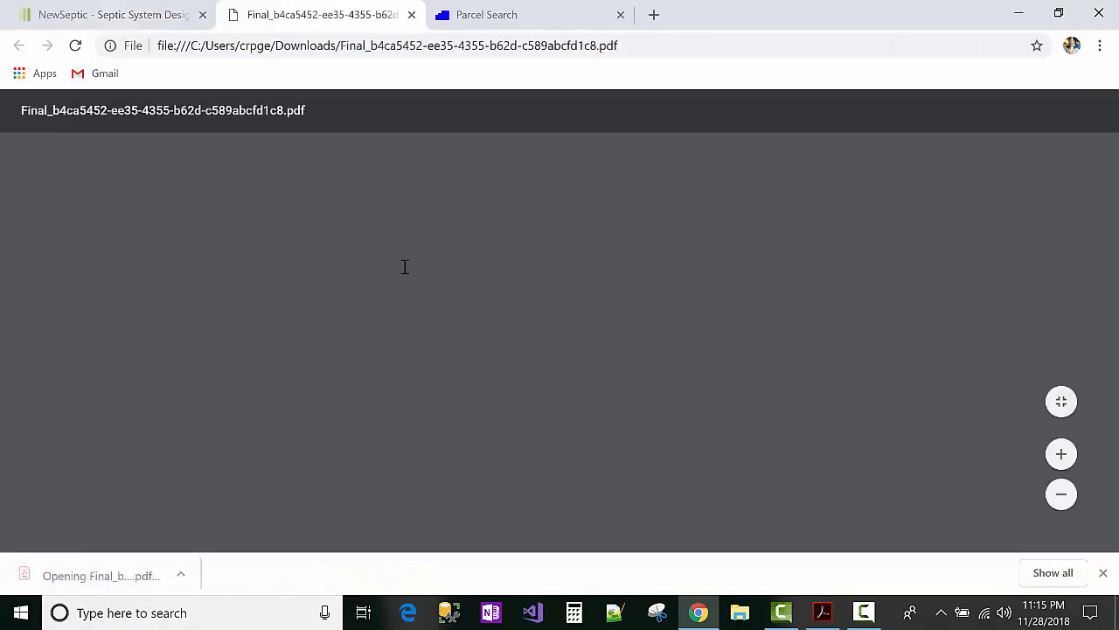
scroll(413, 266, "down", 3)
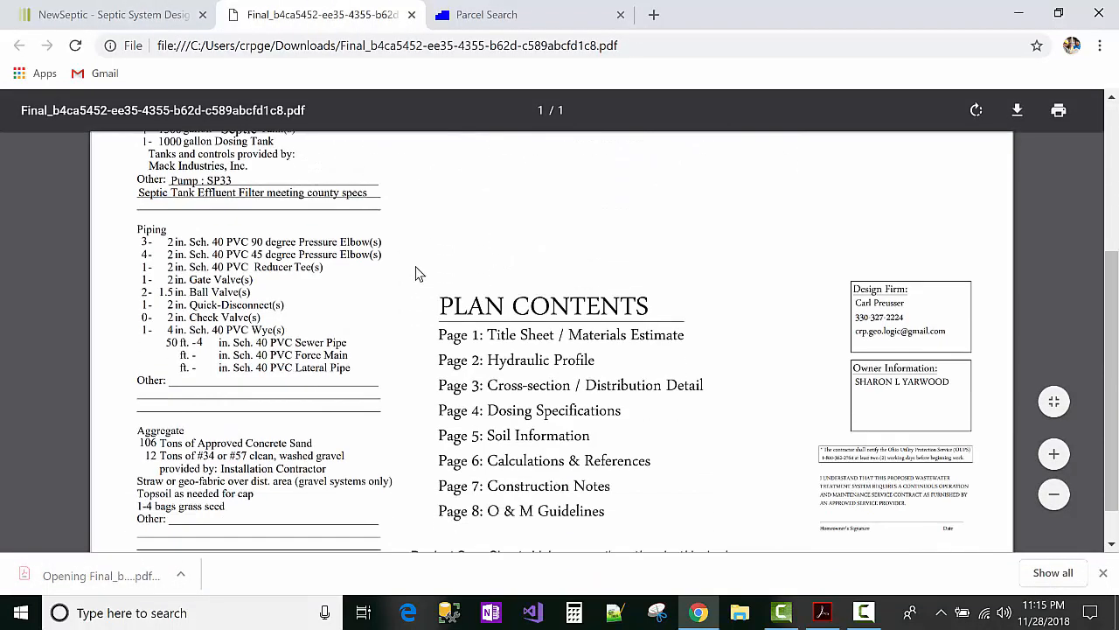
scroll(419, 278, "down", 2)
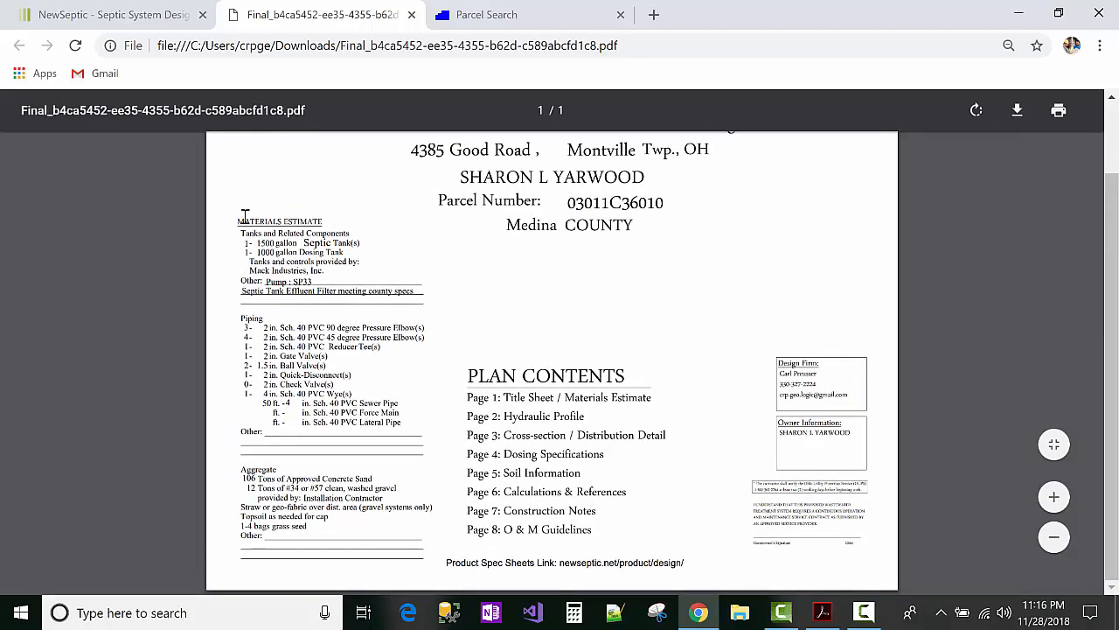
triple_click(246, 218)
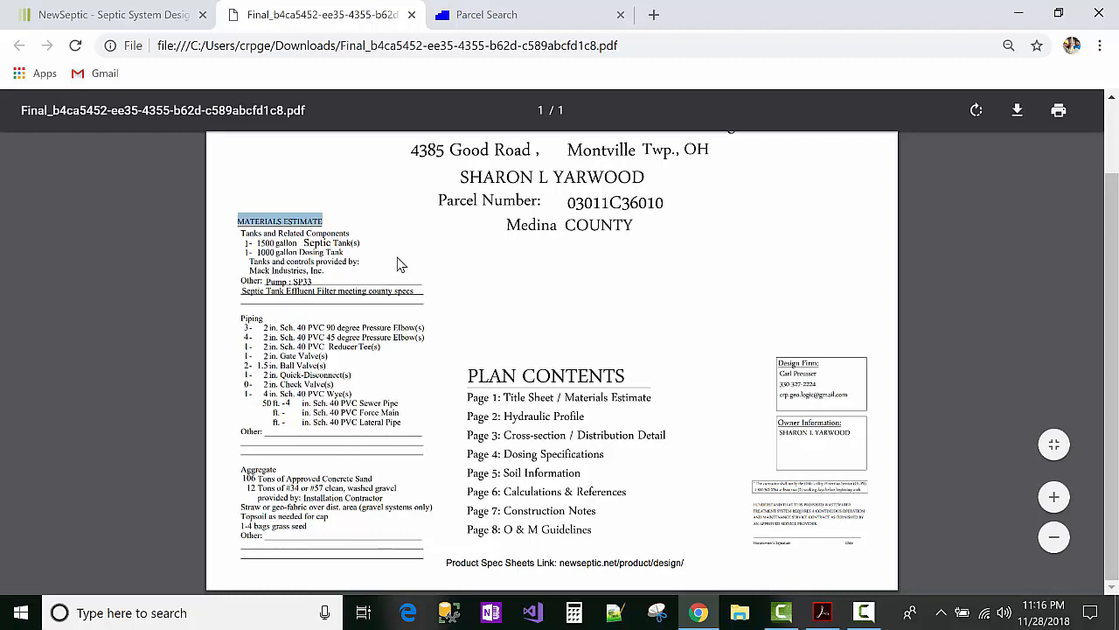
scroll(389, 276, "up", 1)
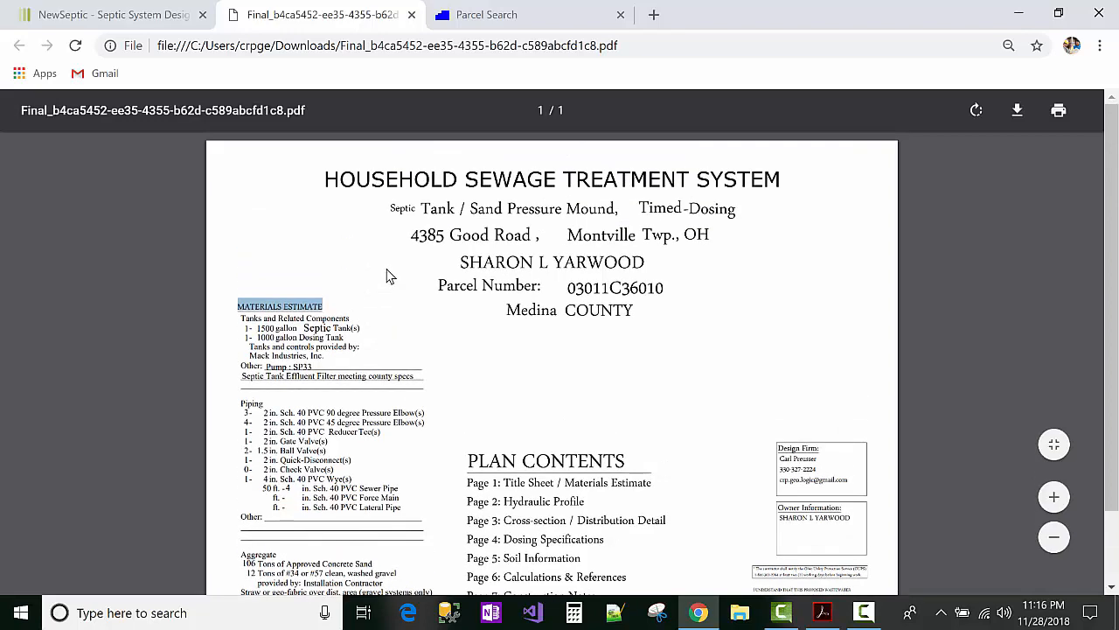
left_click(411, 15)
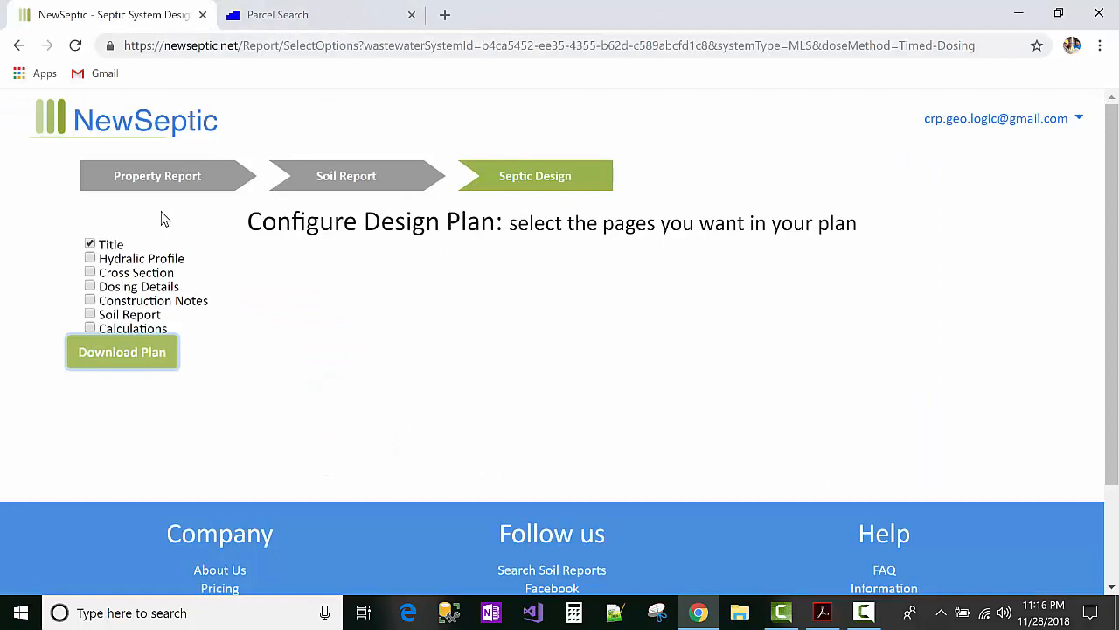
Step: Return to Your Projects, view page 2, and filter the table by 43
left_click(166, 126)
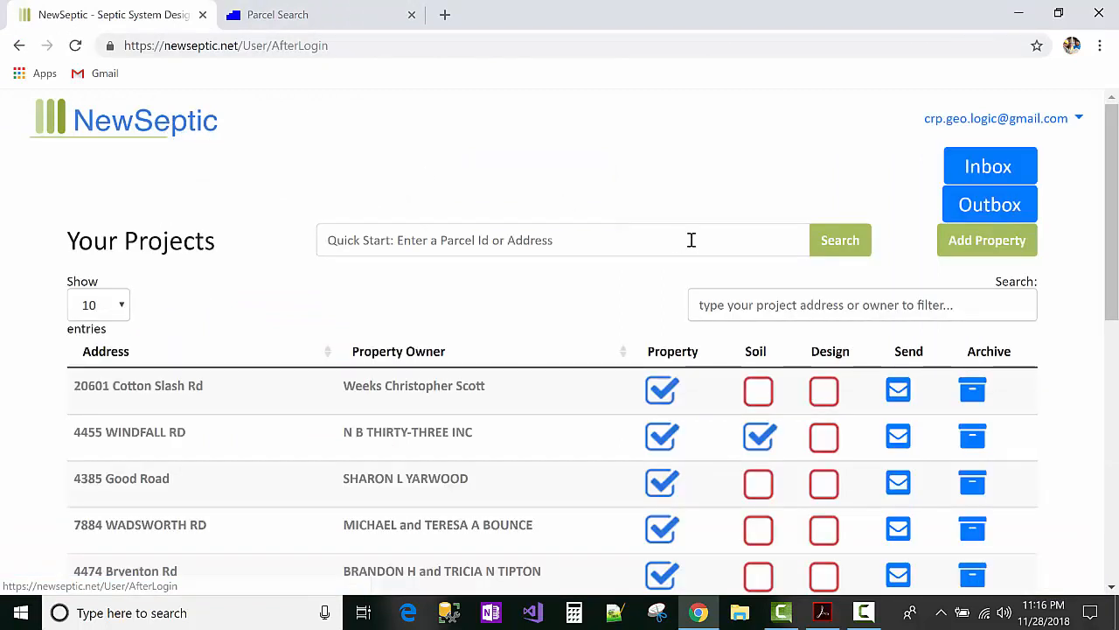
left_click(698, 234)
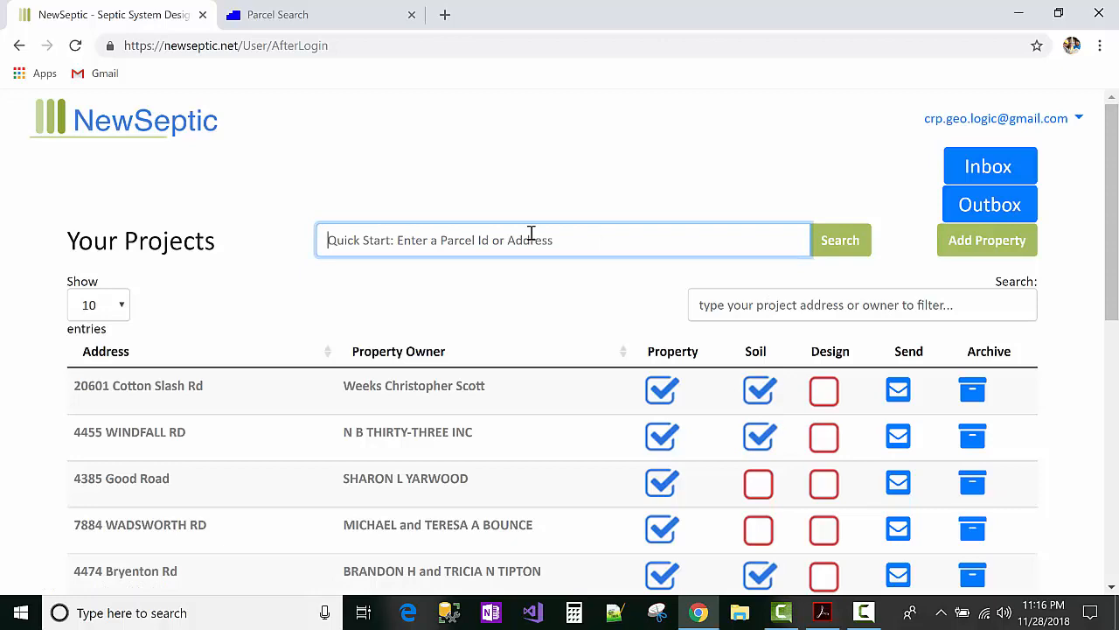
scroll(532, 232, "down", 4)
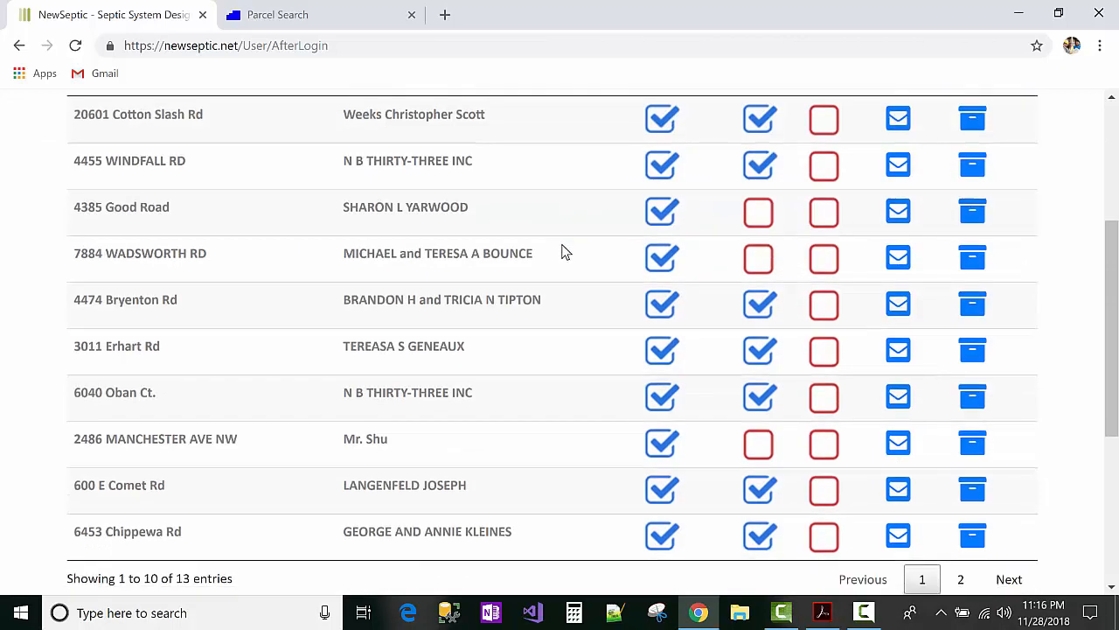
left_click(959, 504)
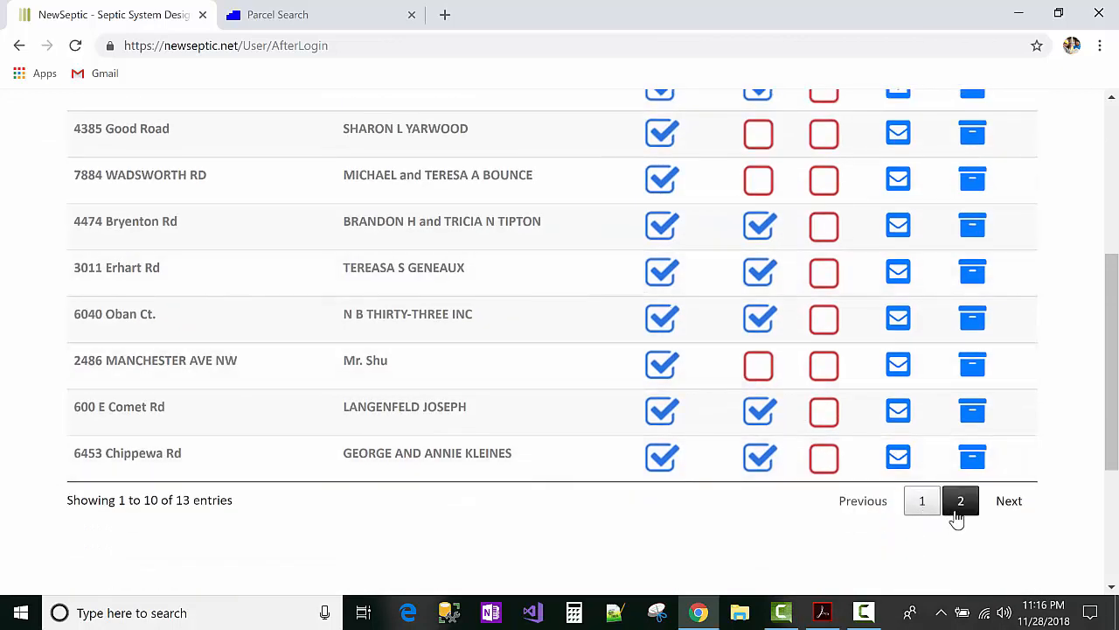
scroll(663, 339, "up", 2)
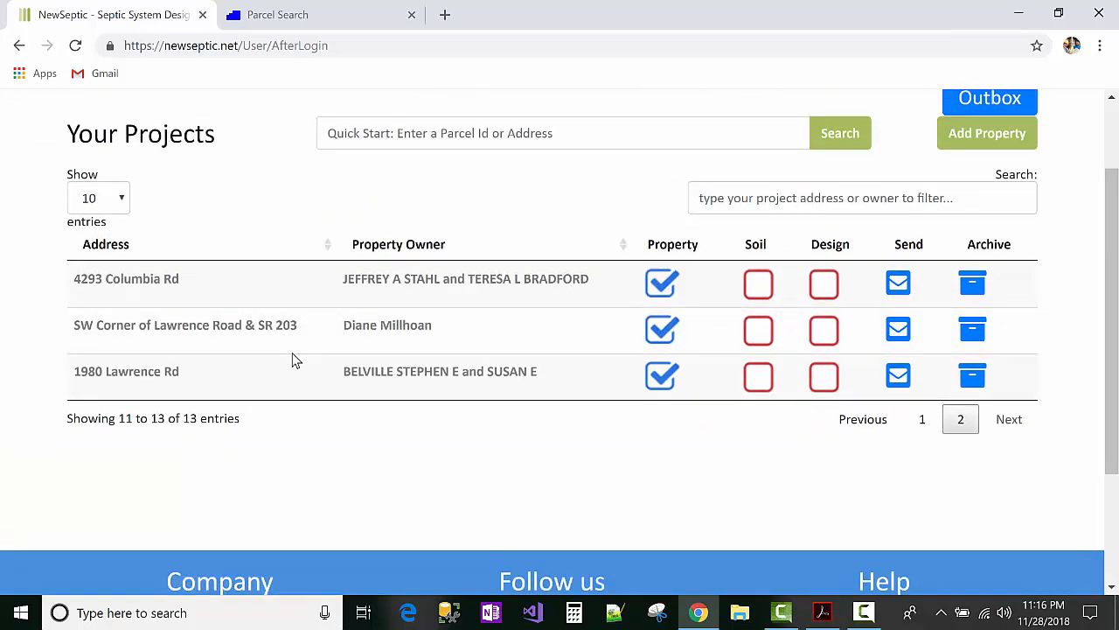
left_click(842, 205)
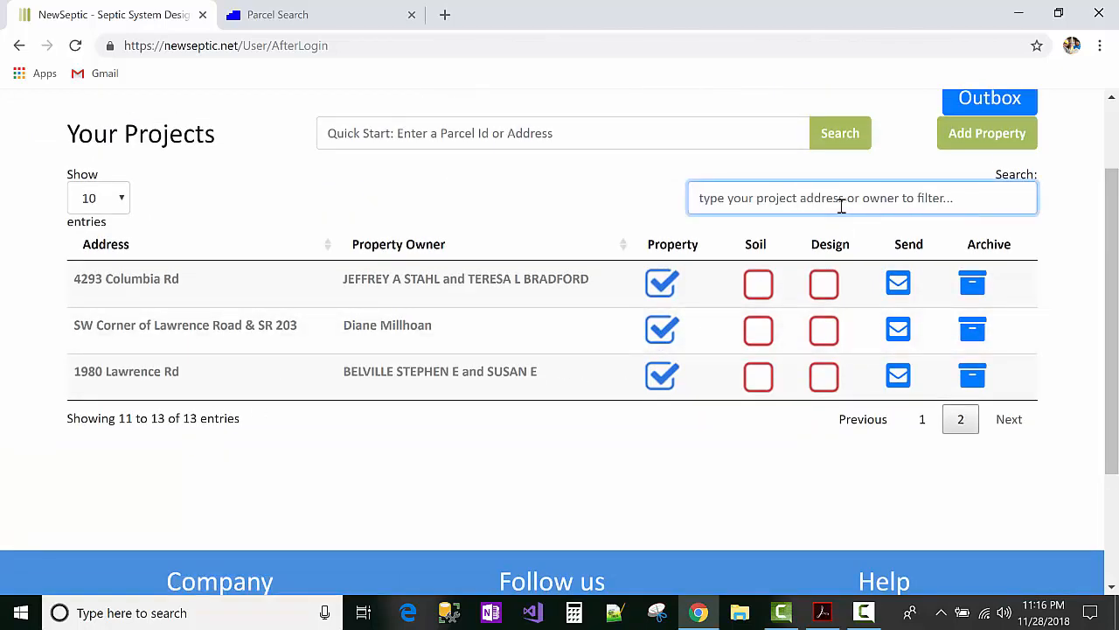
type("4")
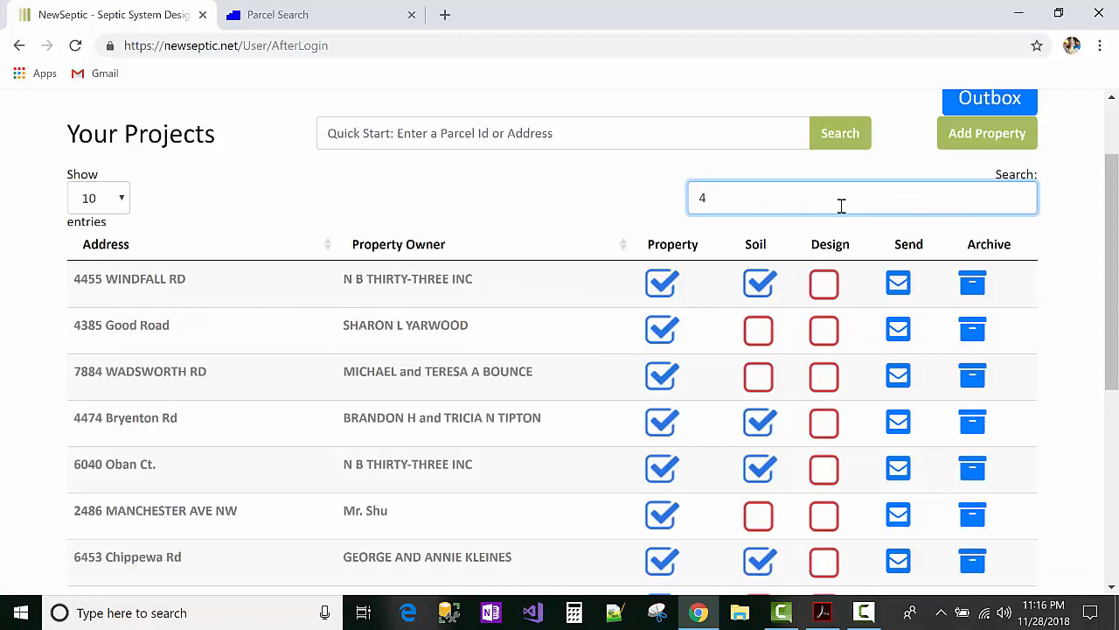
type("3")
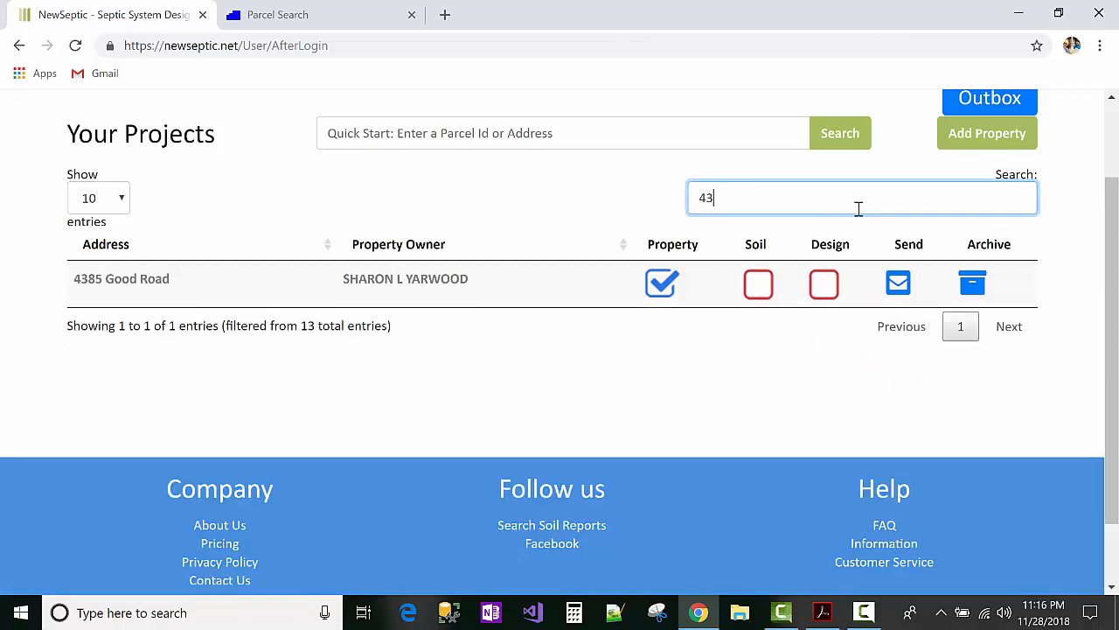
left_click(976, 287)
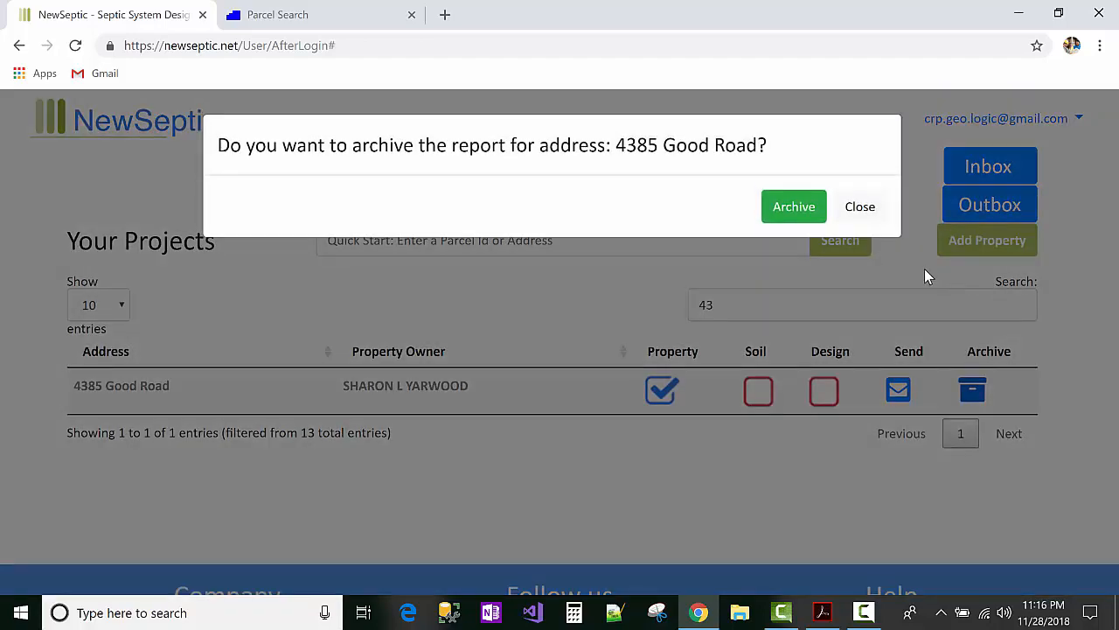
left_click(797, 210)
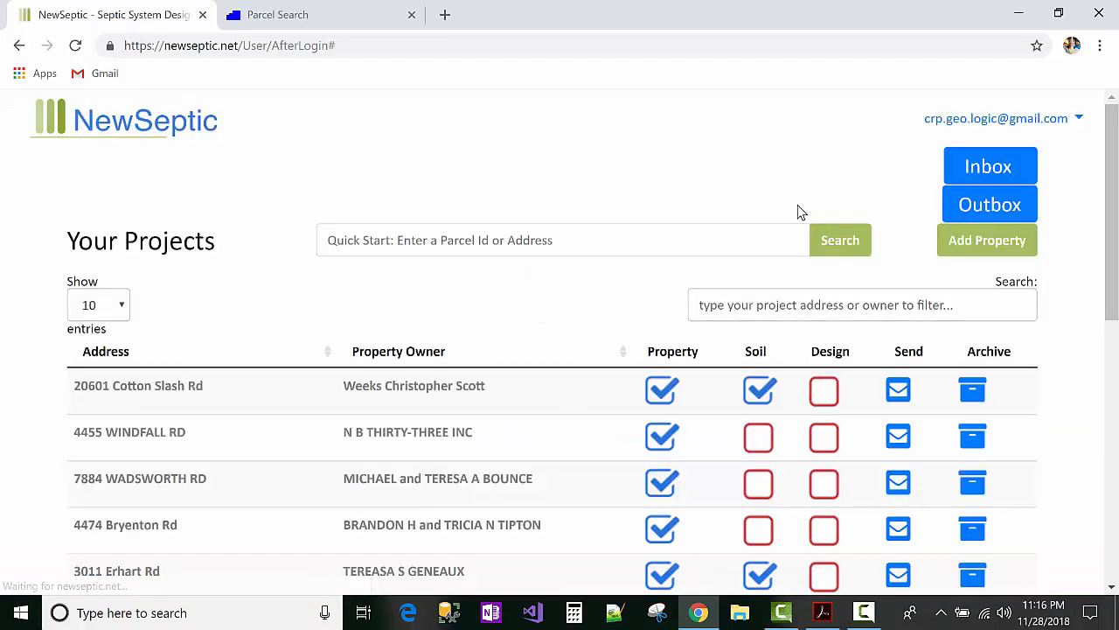
left_click(944, 125)
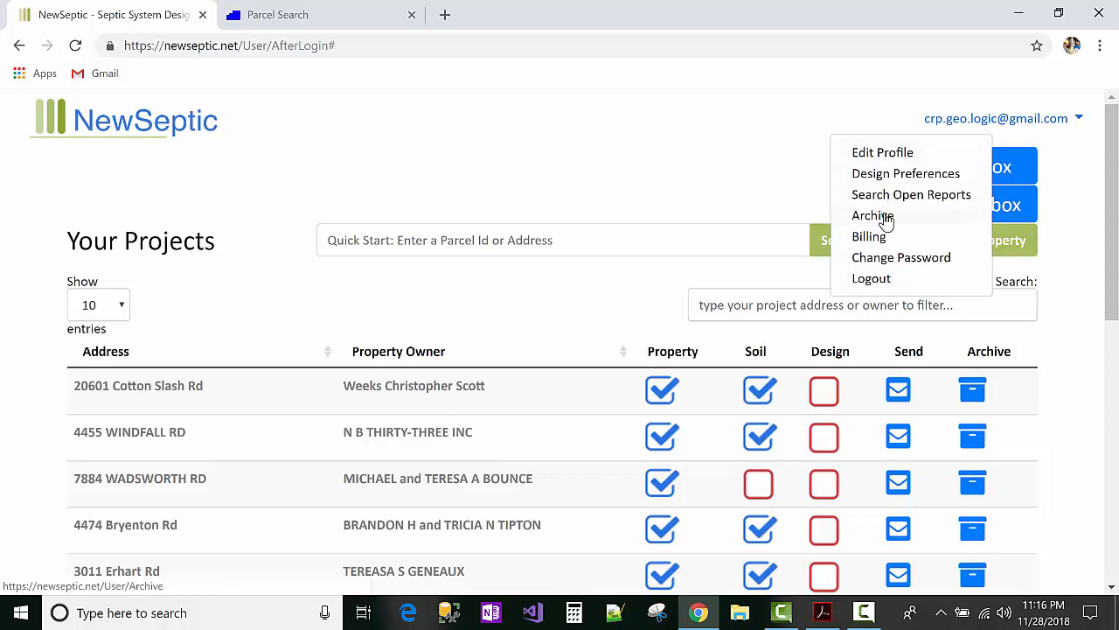
left_click(781, 241)
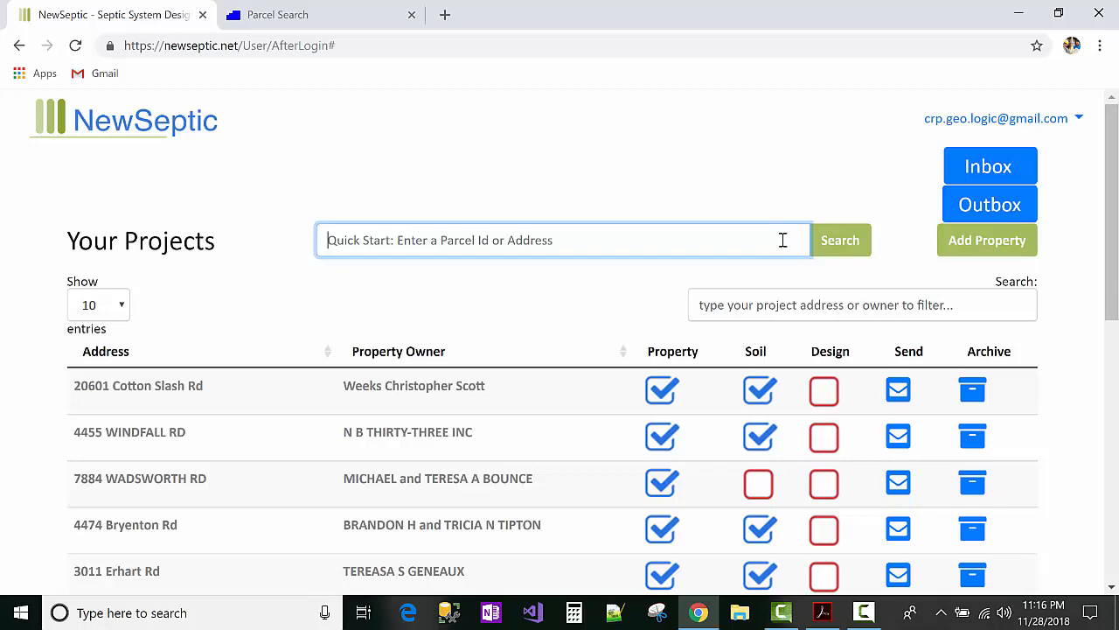
Step: Scroll the projects page and go to Contact Us from the footer
scroll(758, 268, "down", 2)
scroll(758, 262, "up", 2)
scroll(862, 238, "down", 1)
scroll(892, 214, "up", 1)
scroll(925, 200, "down", 7)
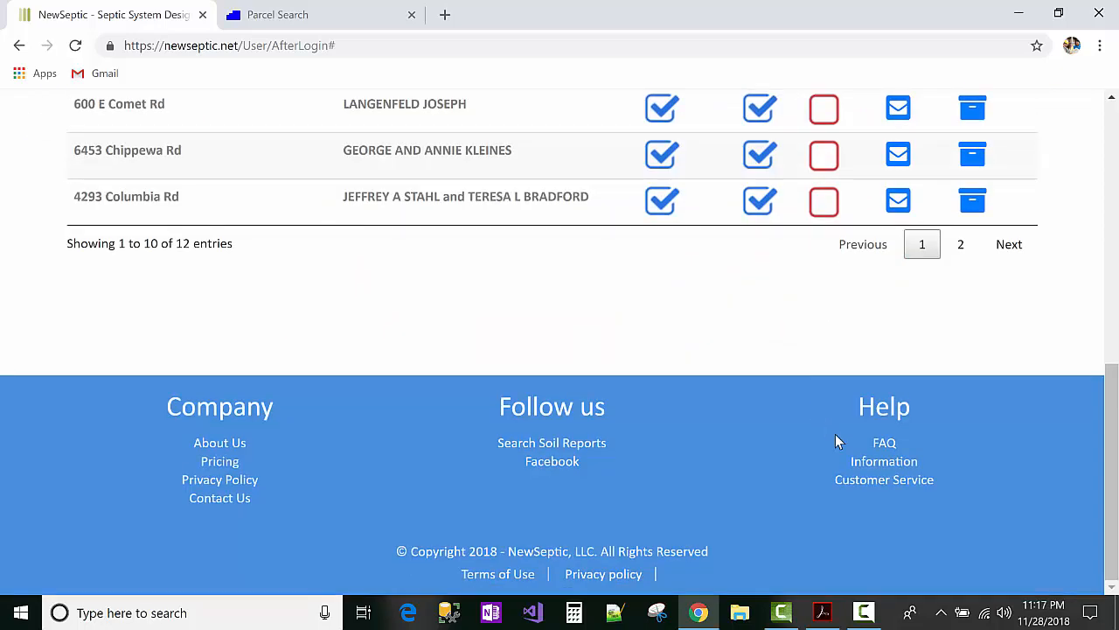
left_click(219, 499)
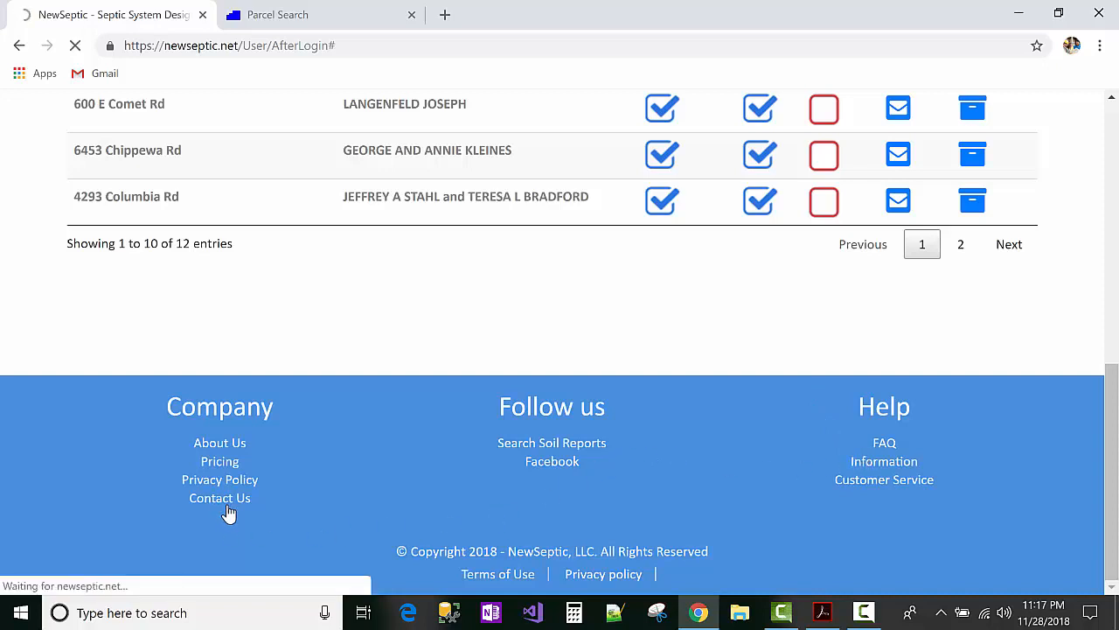